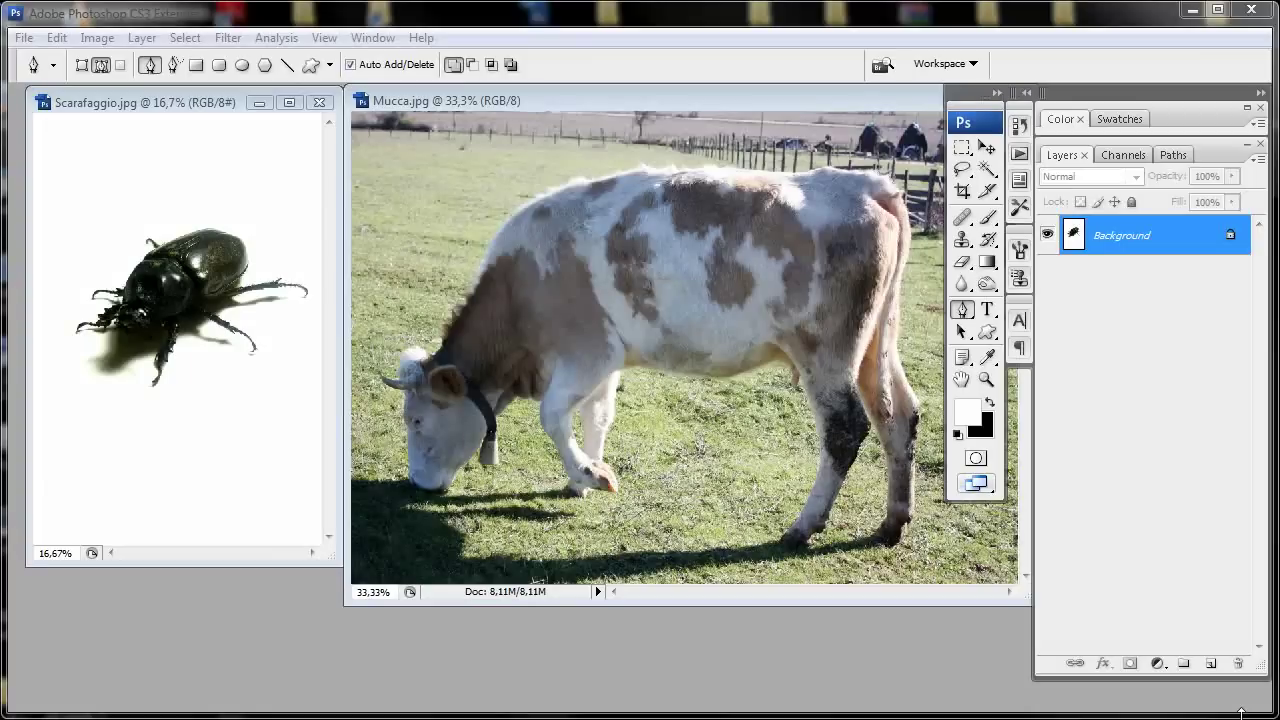
# Step: Bring the Mucca.jpg cow photo to the front and switch to the Move tool
pyautogui.click(624, 104)
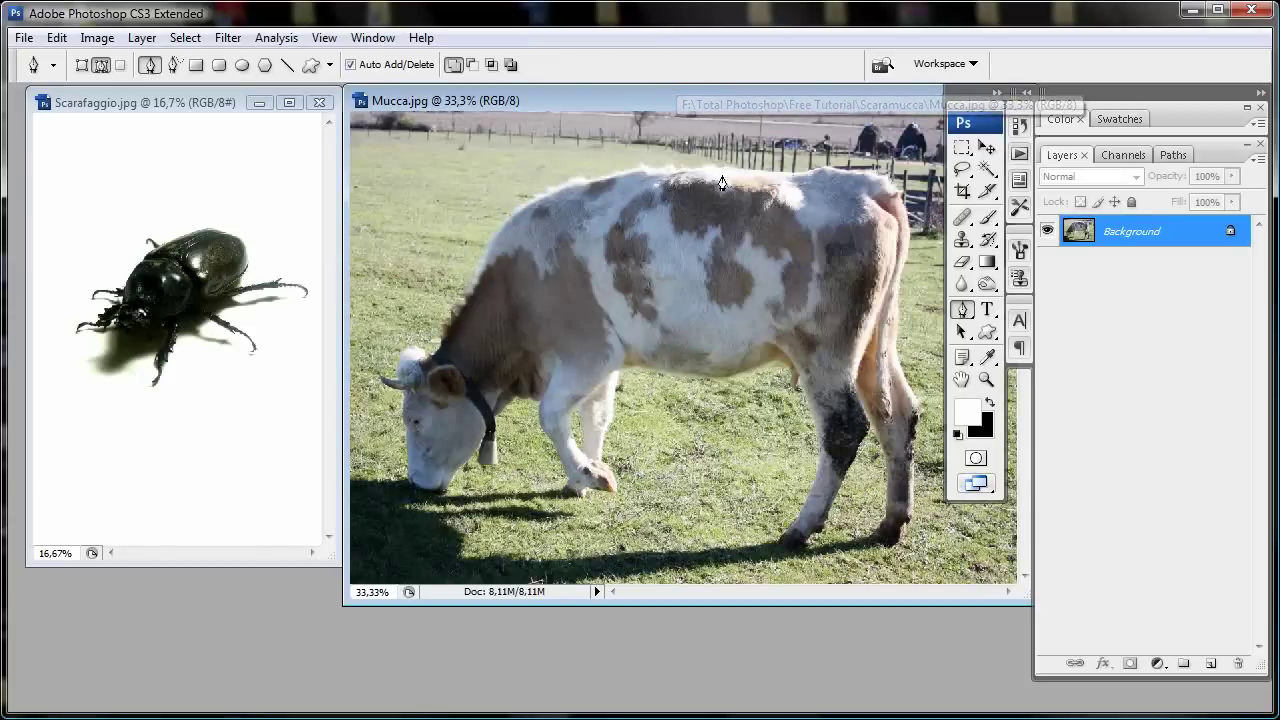
pyautogui.press('v')
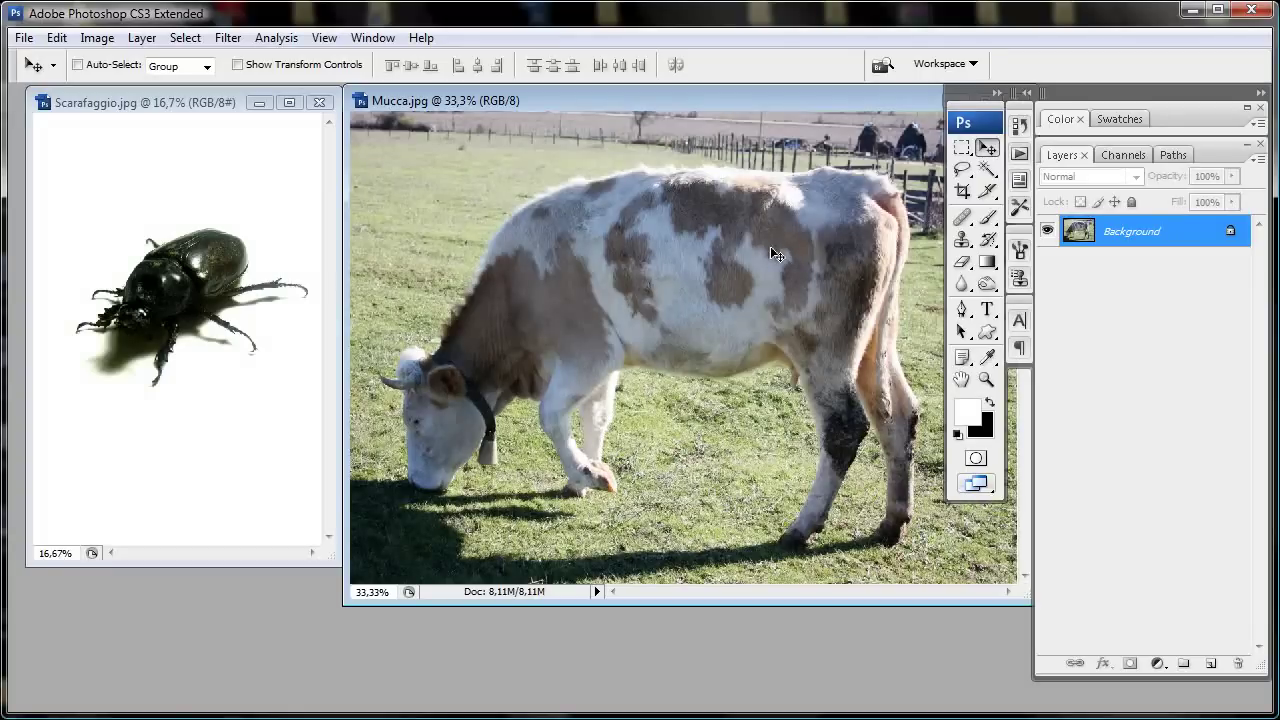
# Step: Lasso the cow's spotted back and flank in Mucca.jpg
pyautogui.press('l')
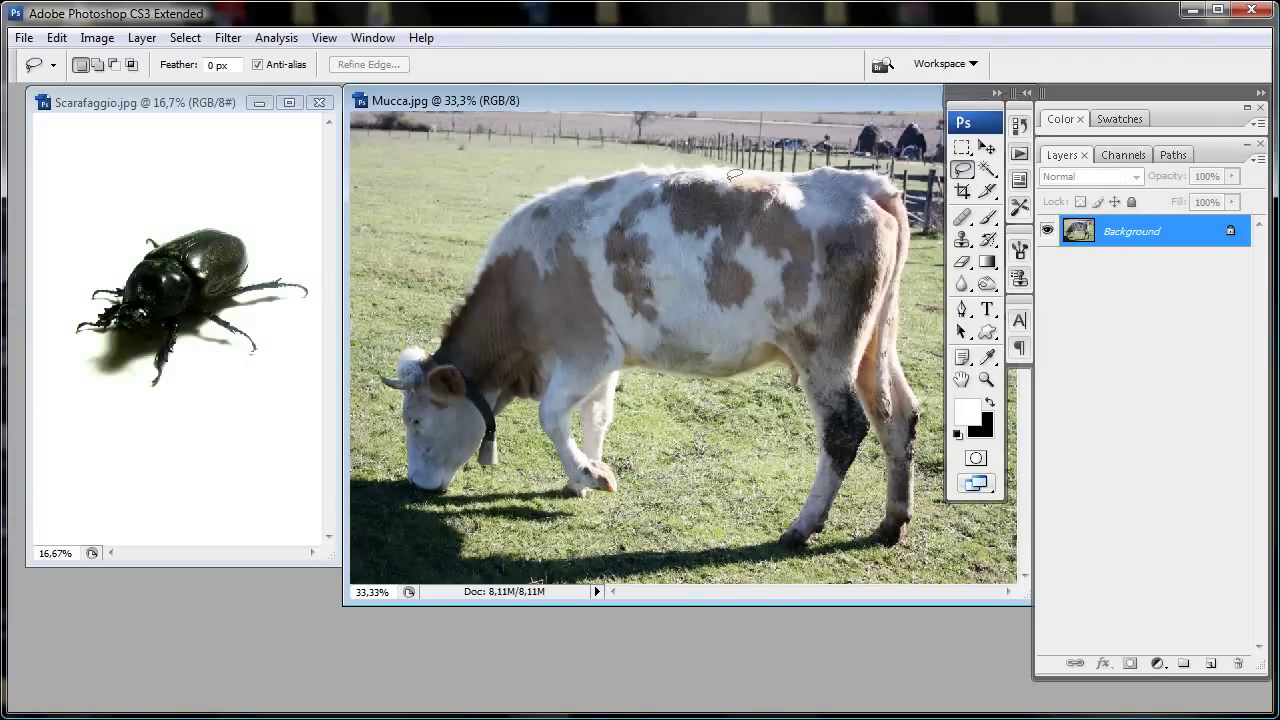
pyautogui.moveTo(516, 220)
pyautogui.mouseDown()
pyautogui.moveTo(603, 356)
pyautogui.moveTo(720, 358)
pyautogui.moveTo(785, 335)
pyautogui.moveTo(815, 270)
pyautogui.moveTo(791, 204)
pyautogui.moveTo(710, 180)
pyautogui.moveTo(608, 178)
pyautogui.mouseUp()
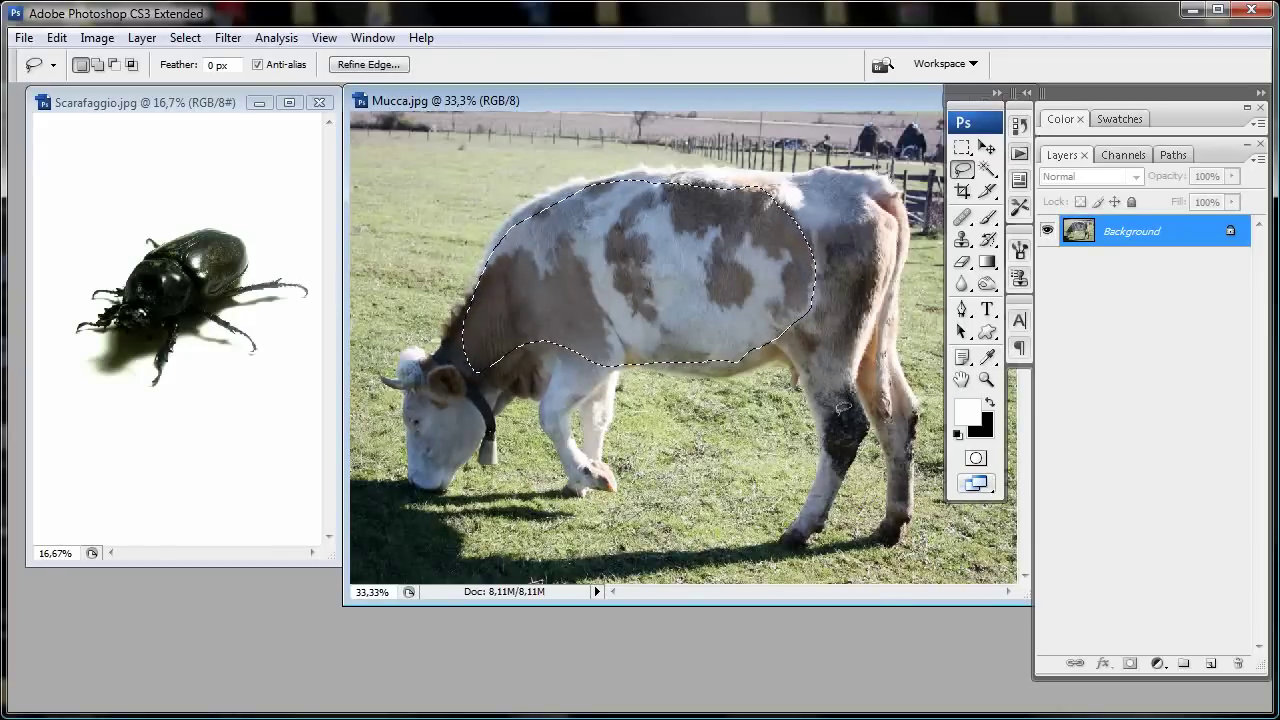
pyautogui.press('v')
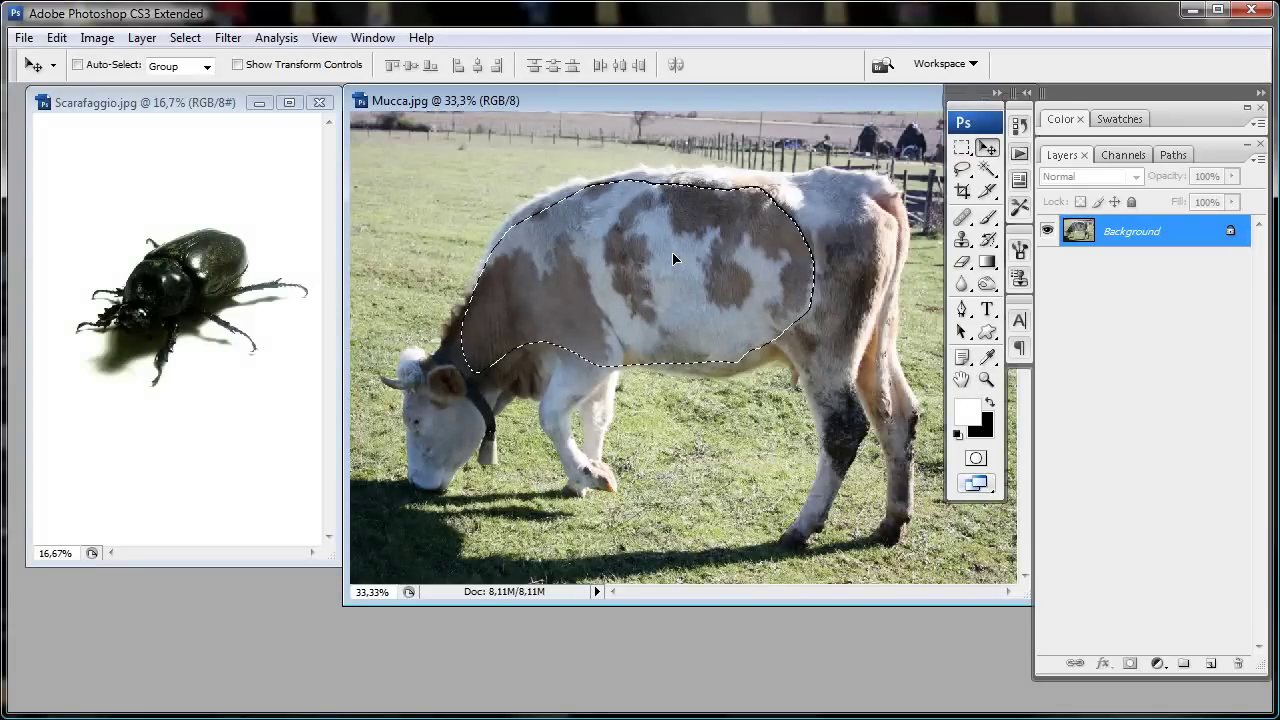
# Step: Drag the selected cow fur into Scarafaggio.jpg and position it over the beetle's shell
pyautogui.moveTo(672, 259); pyautogui.dragTo(266, 297)
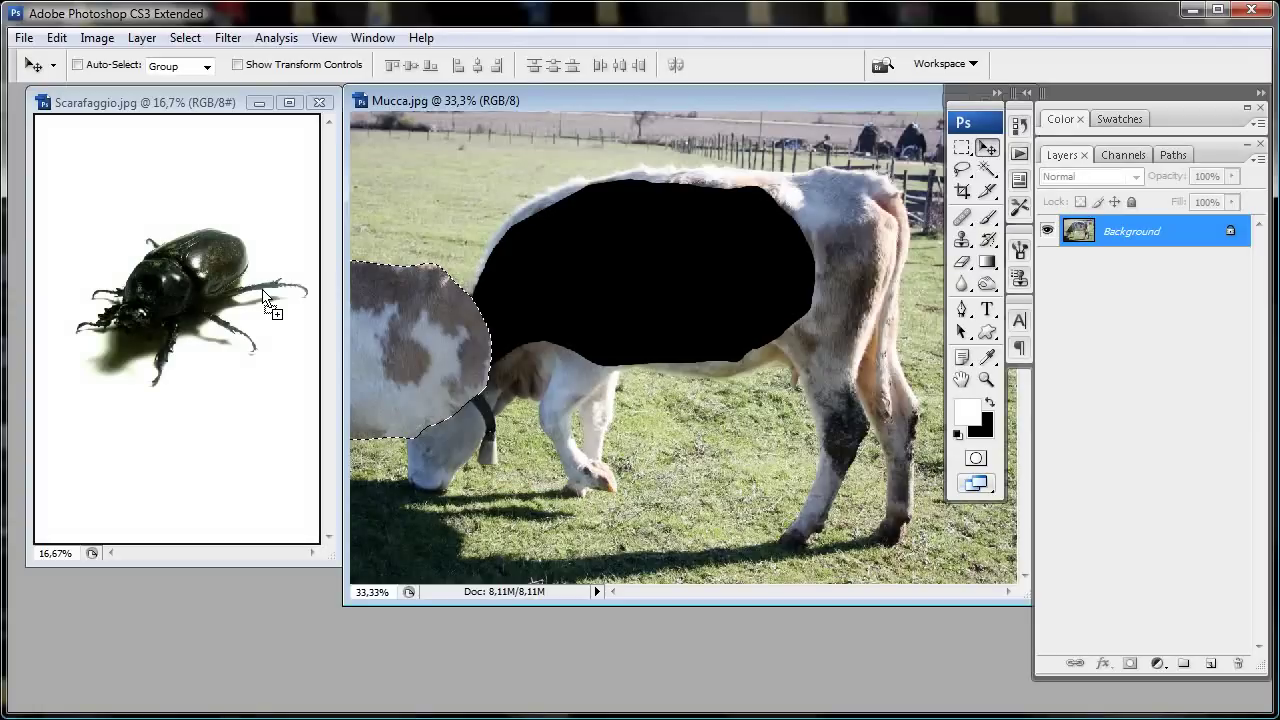
pyautogui.moveTo(266, 297); pyautogui.dragTo(262, 310)
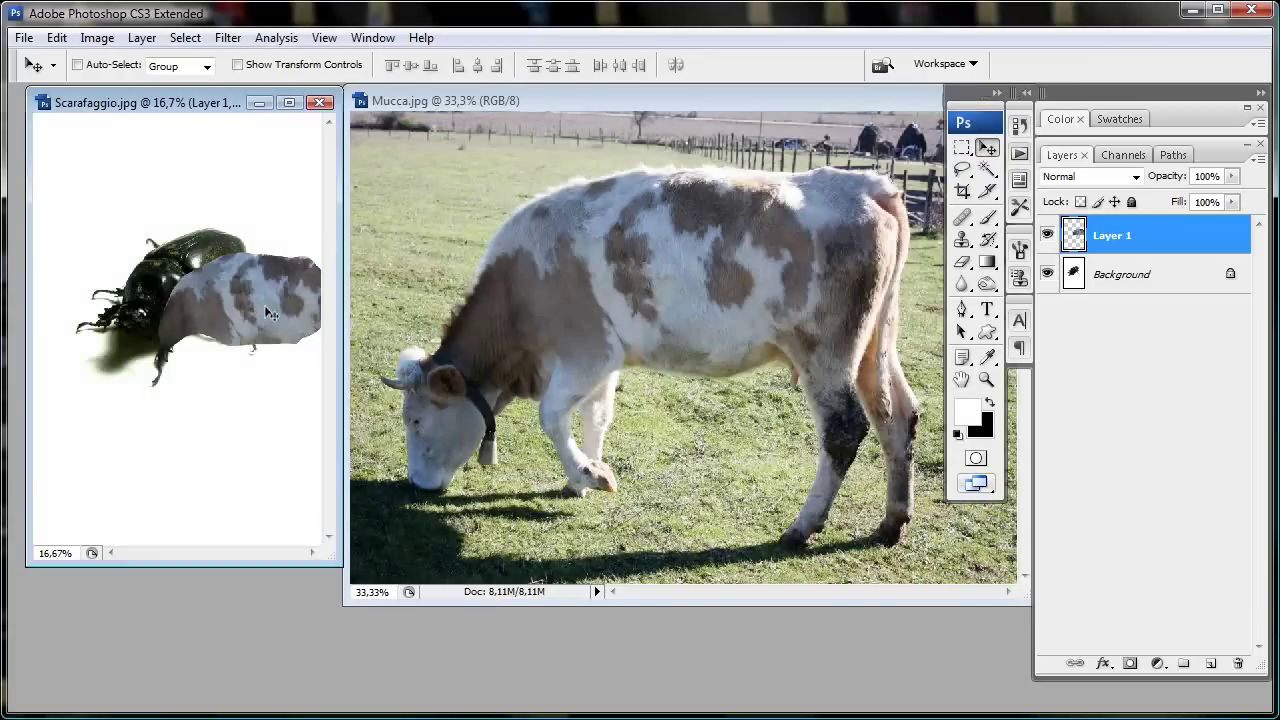
pyautogui.moveTo(268, 307); pyautogui.dragTo(248, 346)
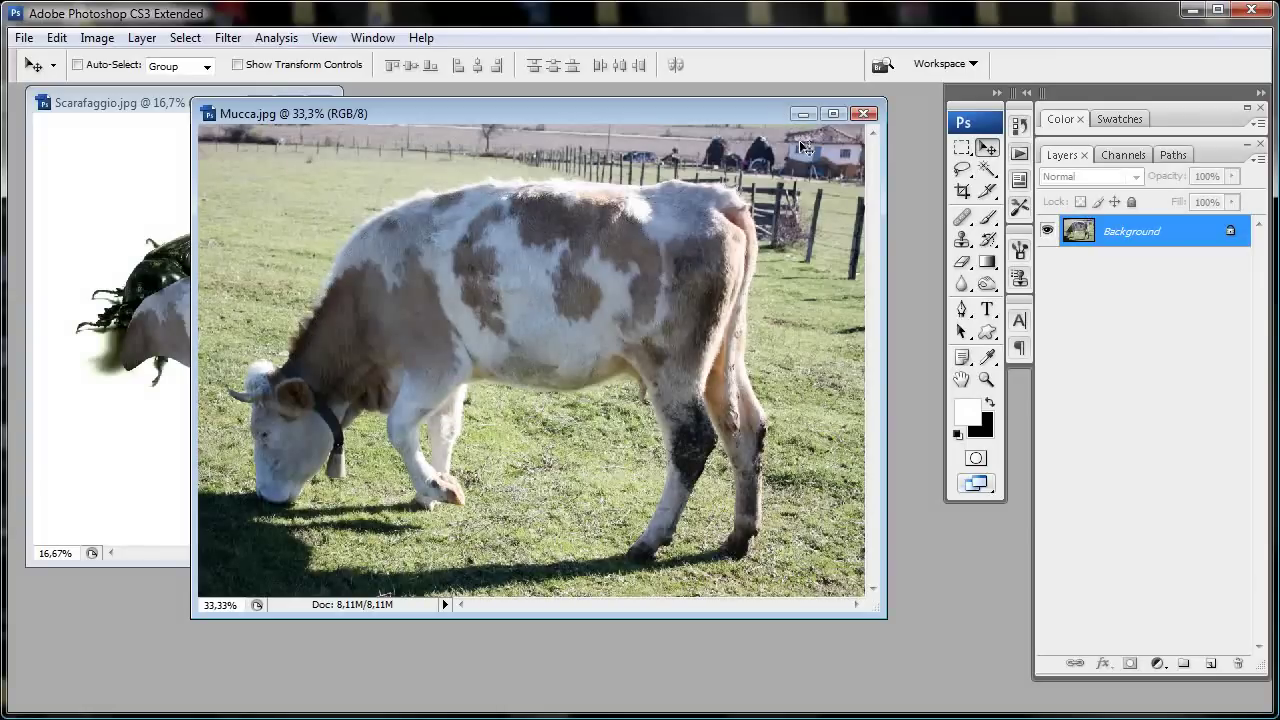
# Step: Minimize Mucca.jpg, maximize Scarafaggio.jpg, and rename Layer 1 to 'pelliccia'
pyautogui.click(803, 113)
pyautogui.hotkey('ctrl', 'v')
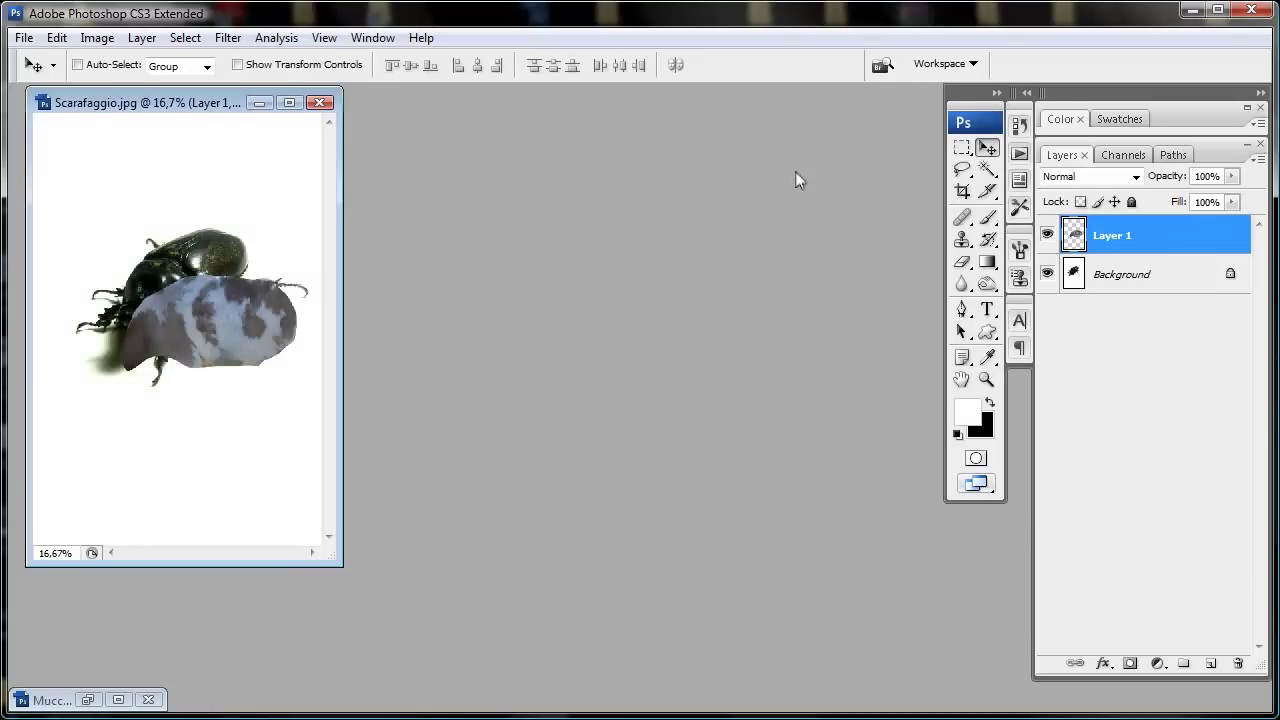
pyautogui.click(289, 104)
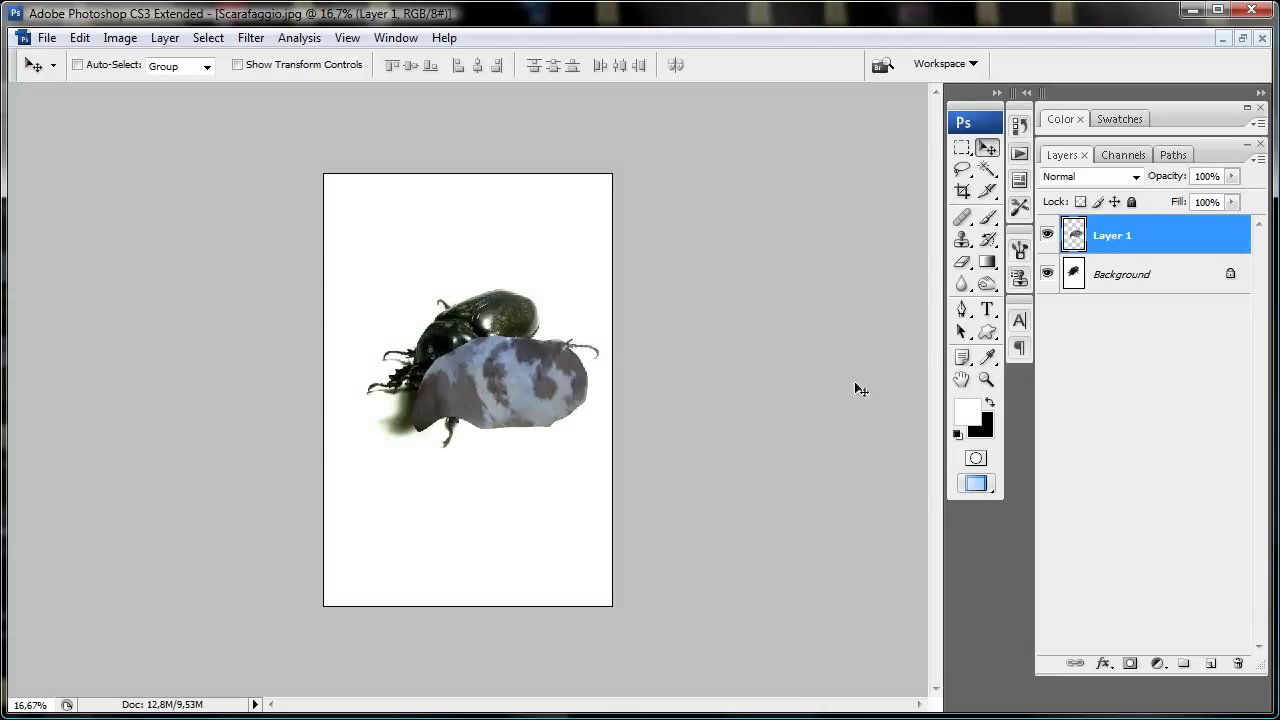
pyautogui.doubleClick(1109, 238)
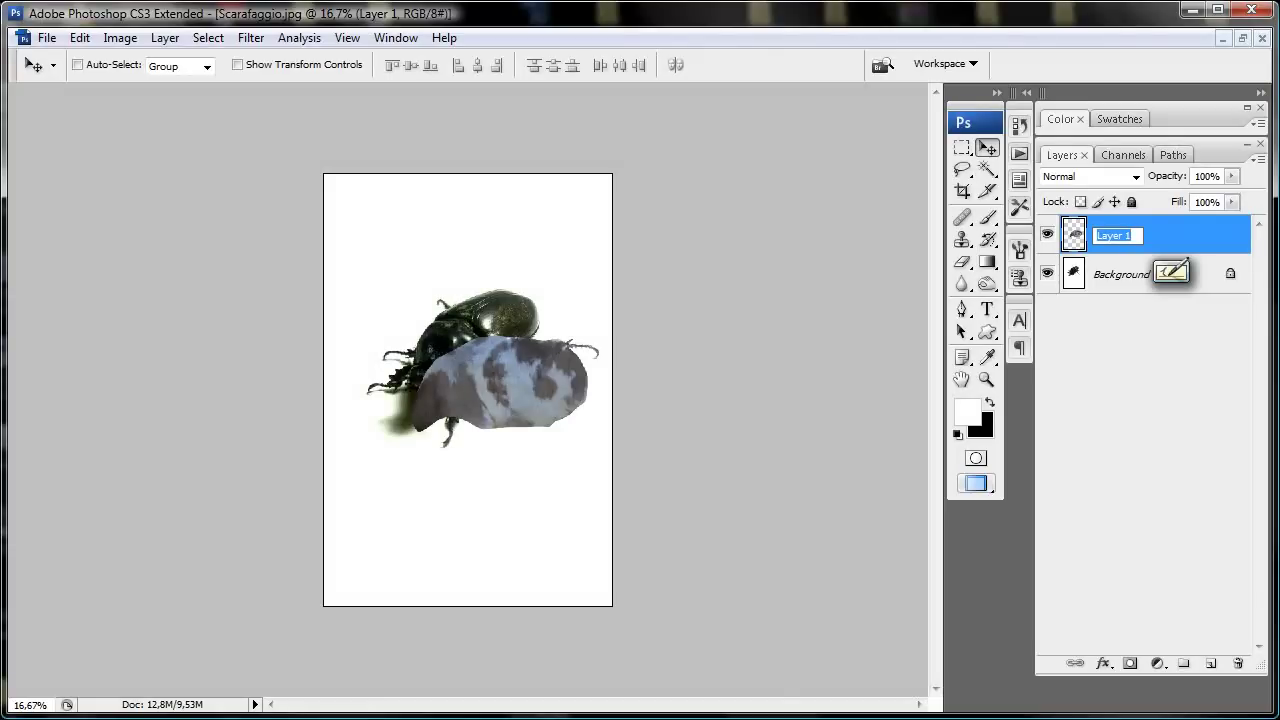
pyautogui.write('pe')
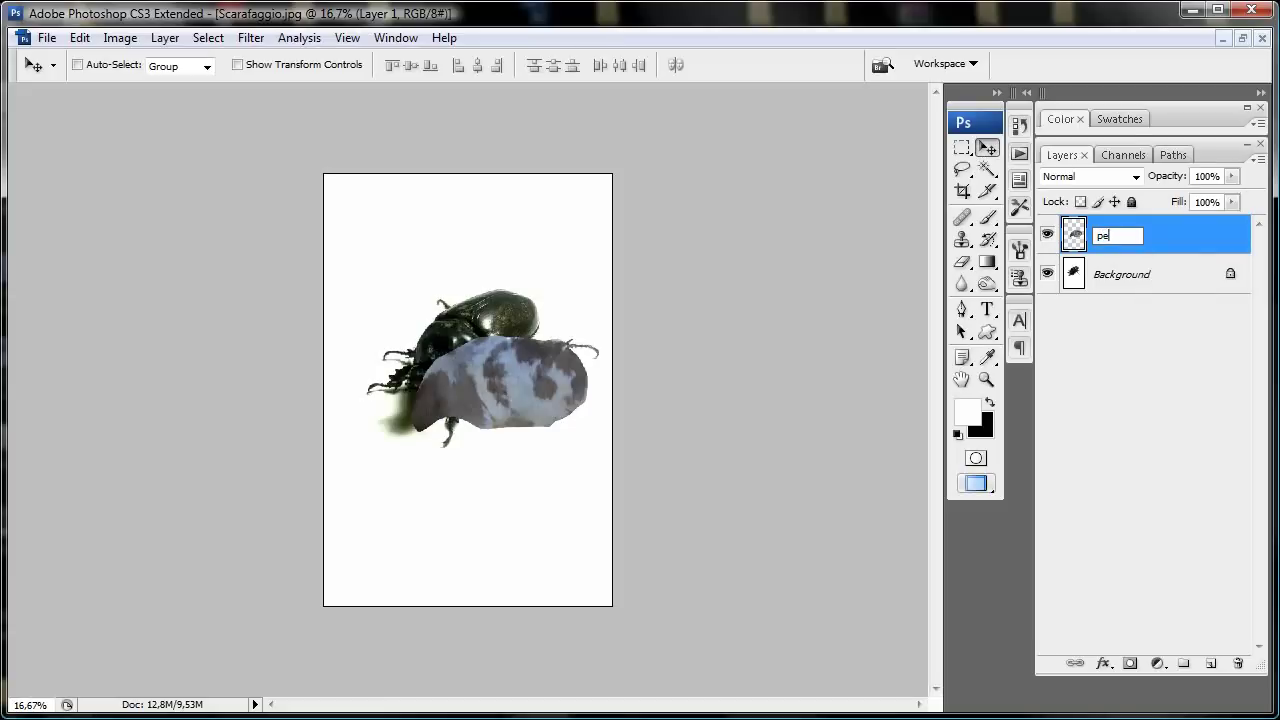
pyautogui.write('lliccia')
pyautogui.press('Return')
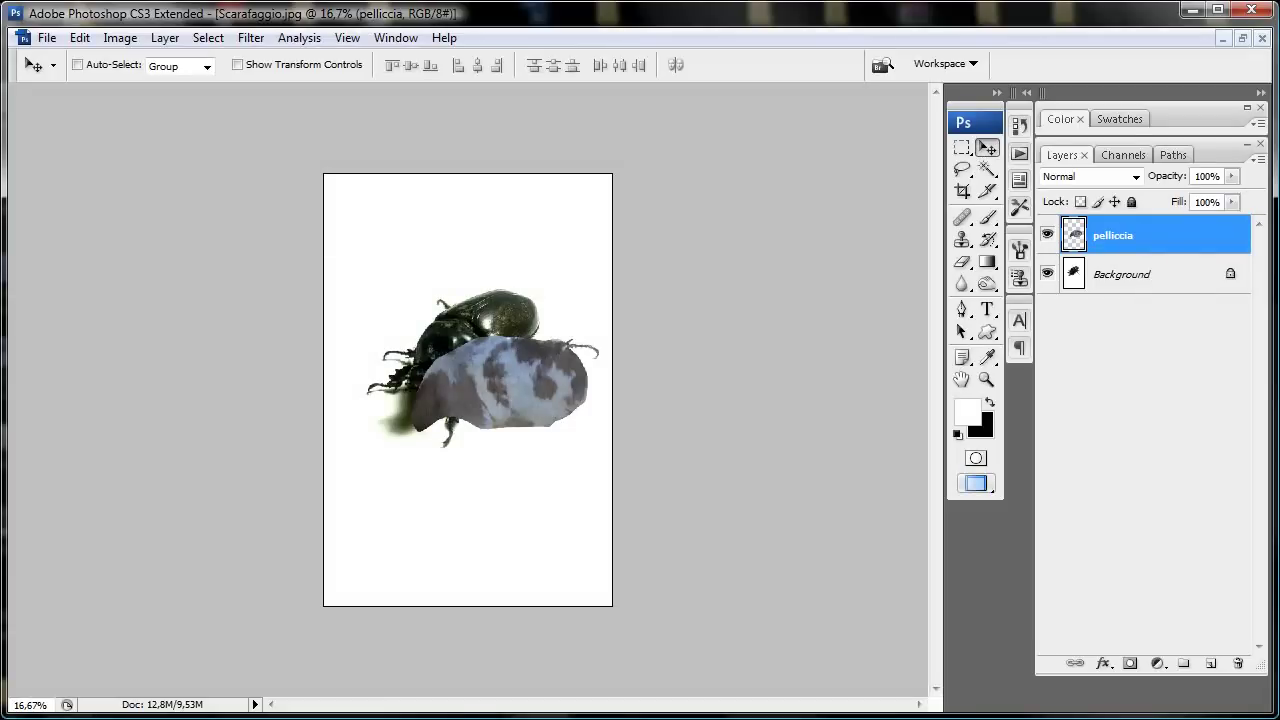
# Step: Duplicate the Background as a layer named 'scarafaggio' and hide the pelliccia layer
pyautogui.moveTo(1126, 280); pyautogui.dragTo(1208, 665)
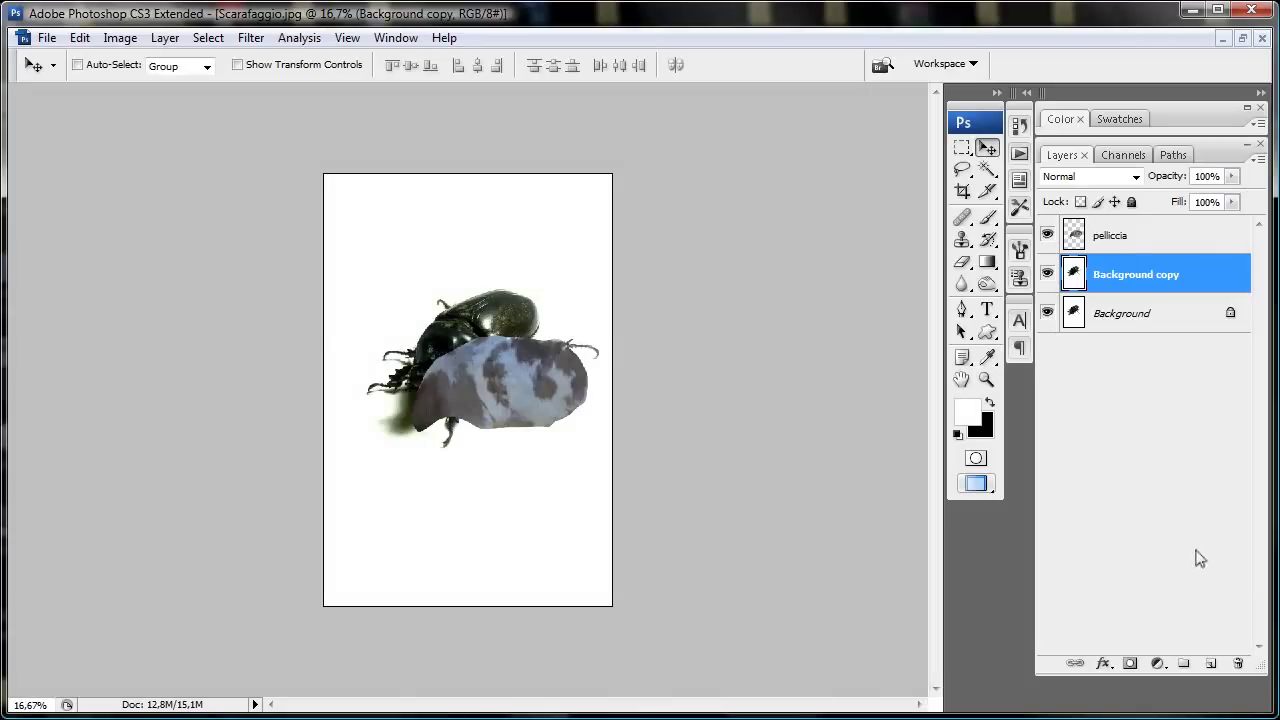
pyautogui.doubleClick(1140, 275)
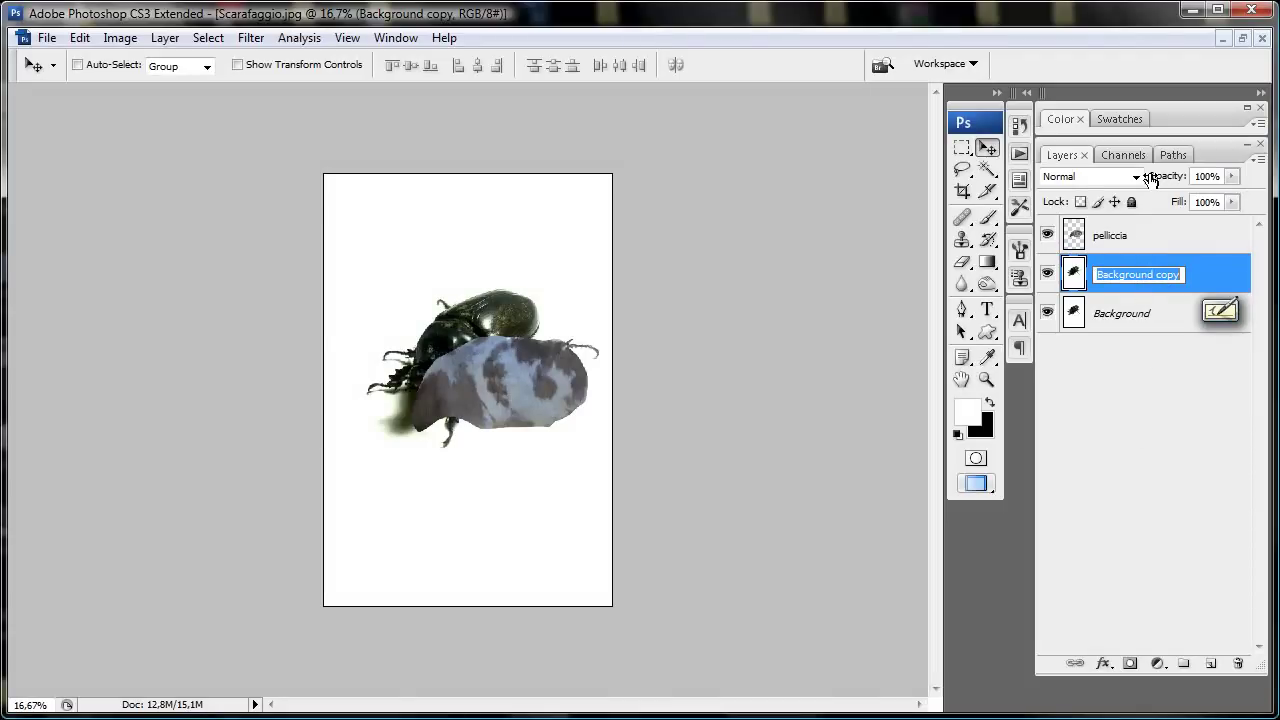
pyautogui.write('scara')
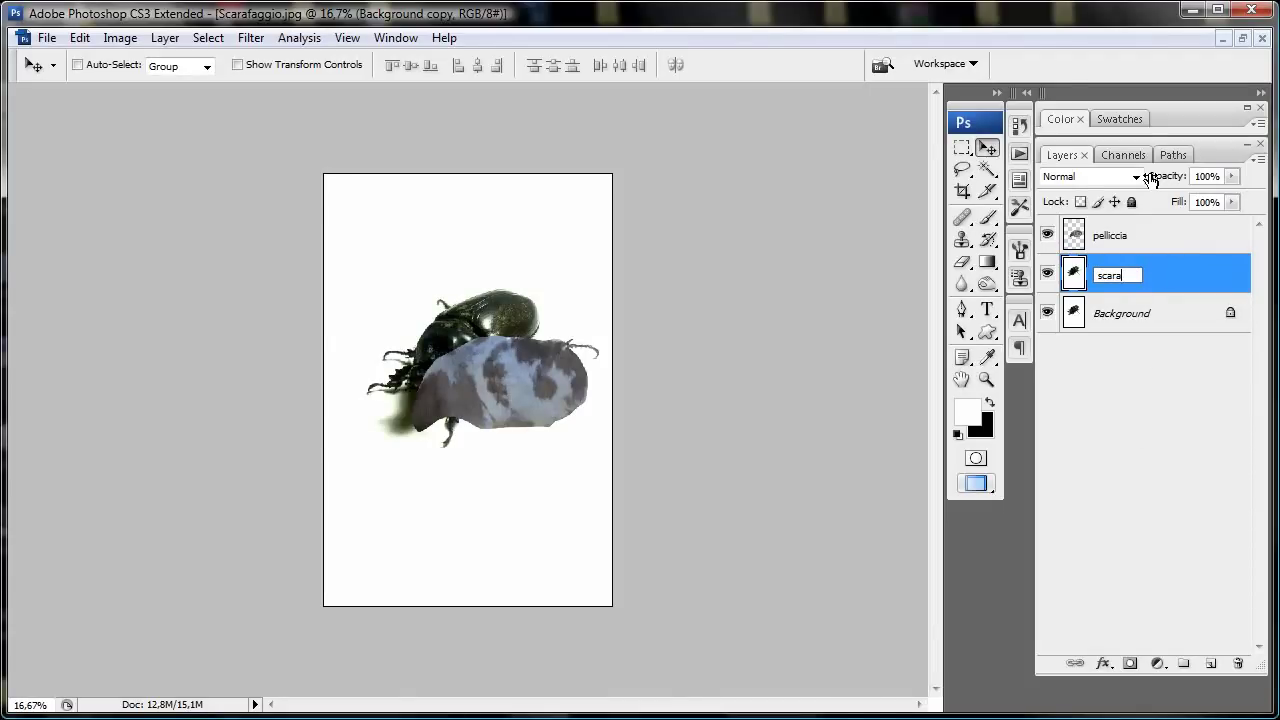
pyautogui.write('ggio')
pyautogui.press('Return')
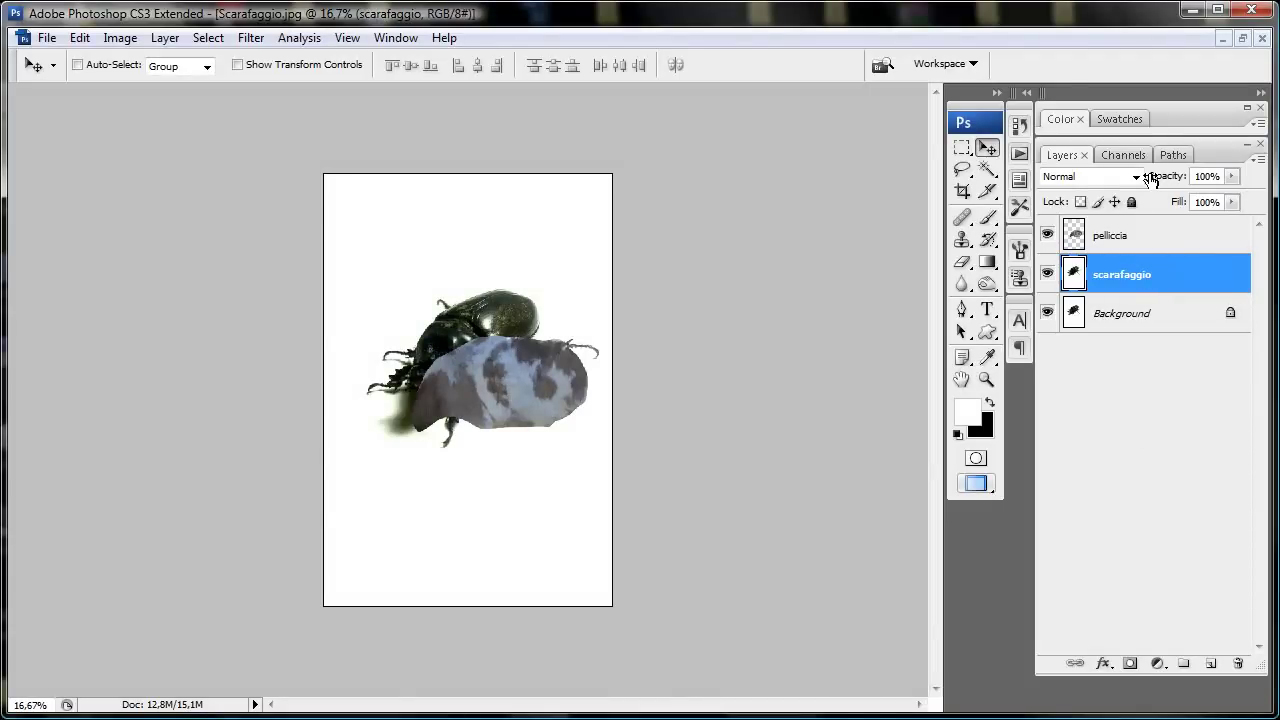
pyautogui.click(1048, 236)
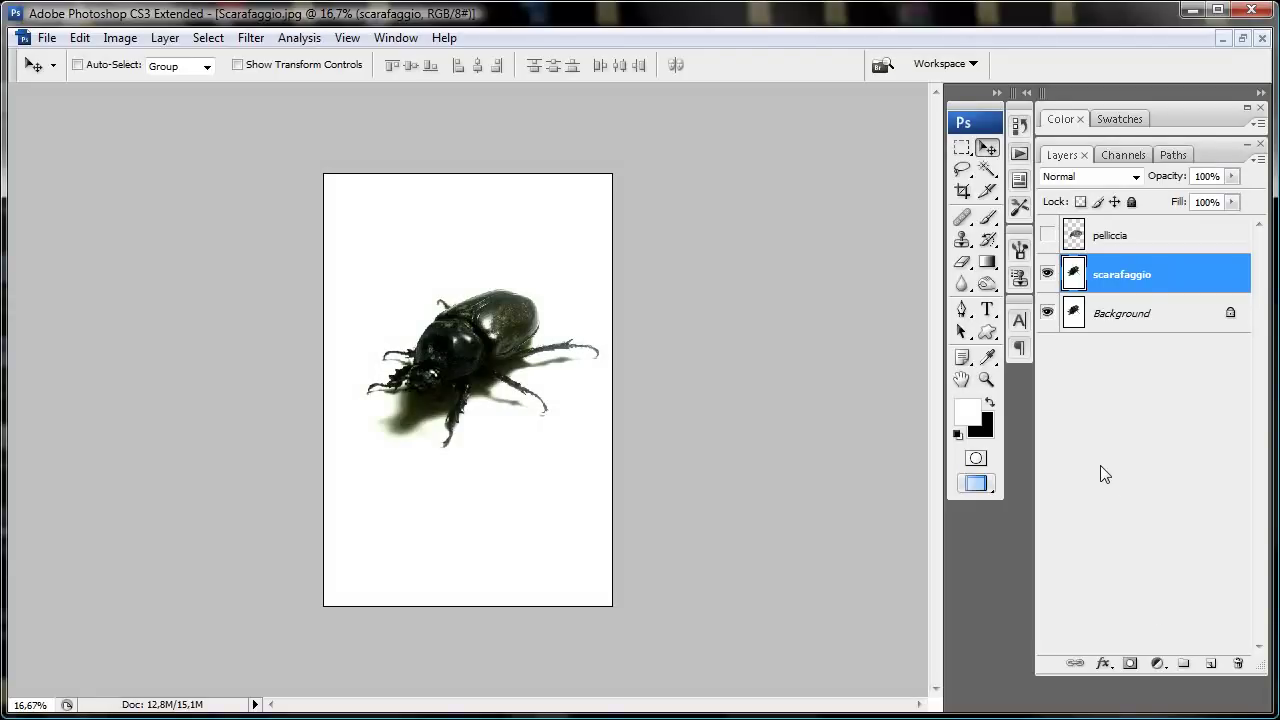
# Step: Select the Pen tool and zoom to 200% on the beetle's shell edge
pyautogui.hotkey('ctrl', '+')
pyautogui.hotkey('ctrl', '+')
pyautogui.hotkey('ctrl', '+')
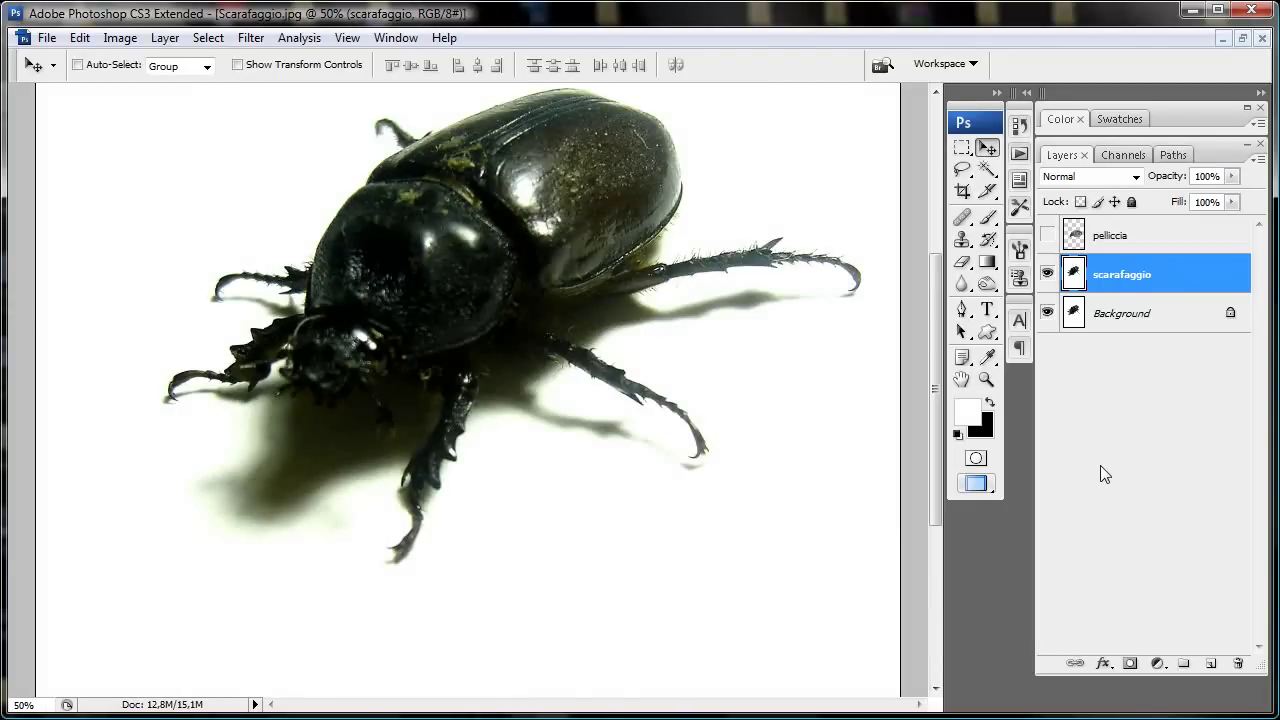
pyautogui.scroll(1, 585, 350)
pyautogui.scroll(1, 580, 352)
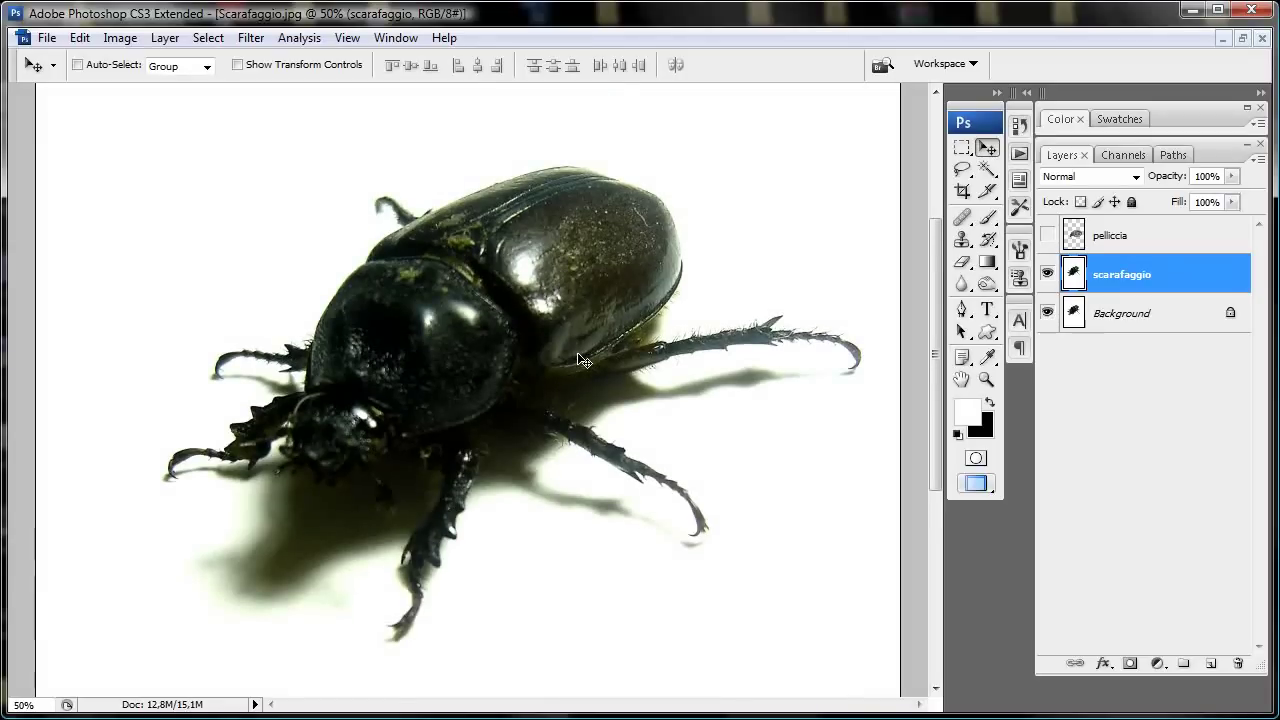
pyautogui.hotkey('ctrl', '+')
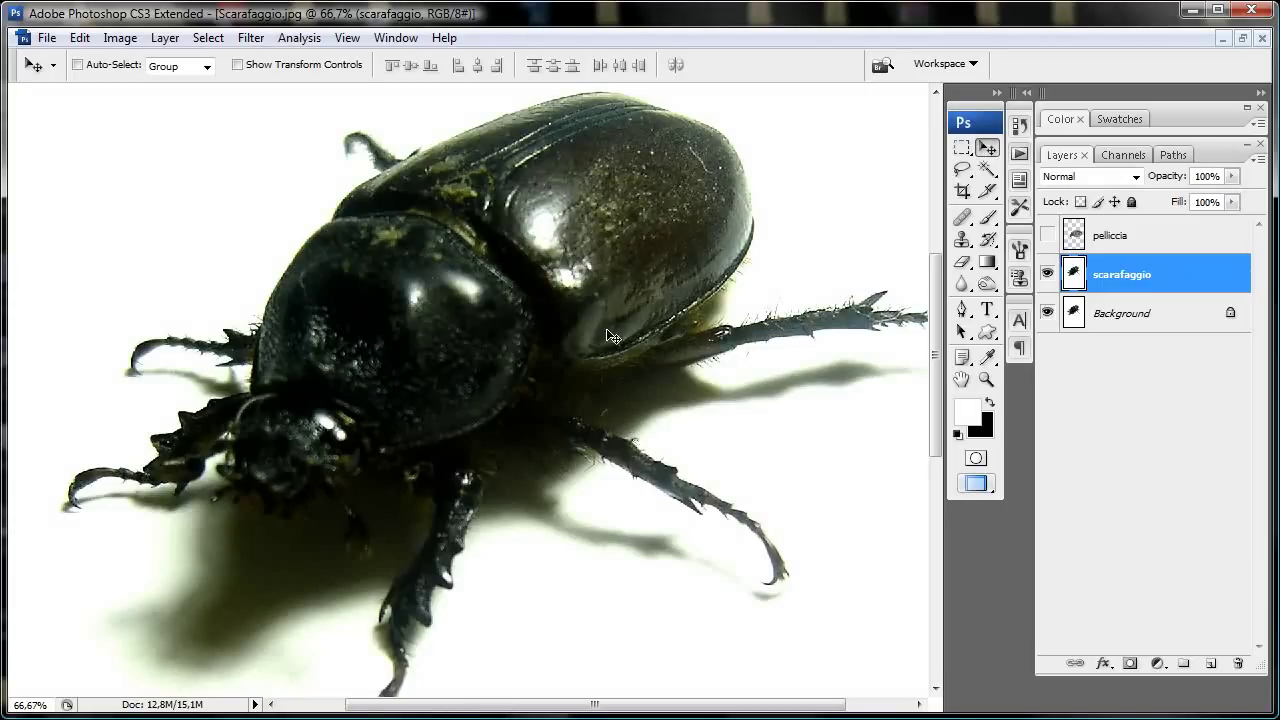
pyautogui.scroll(4, 666, 206)
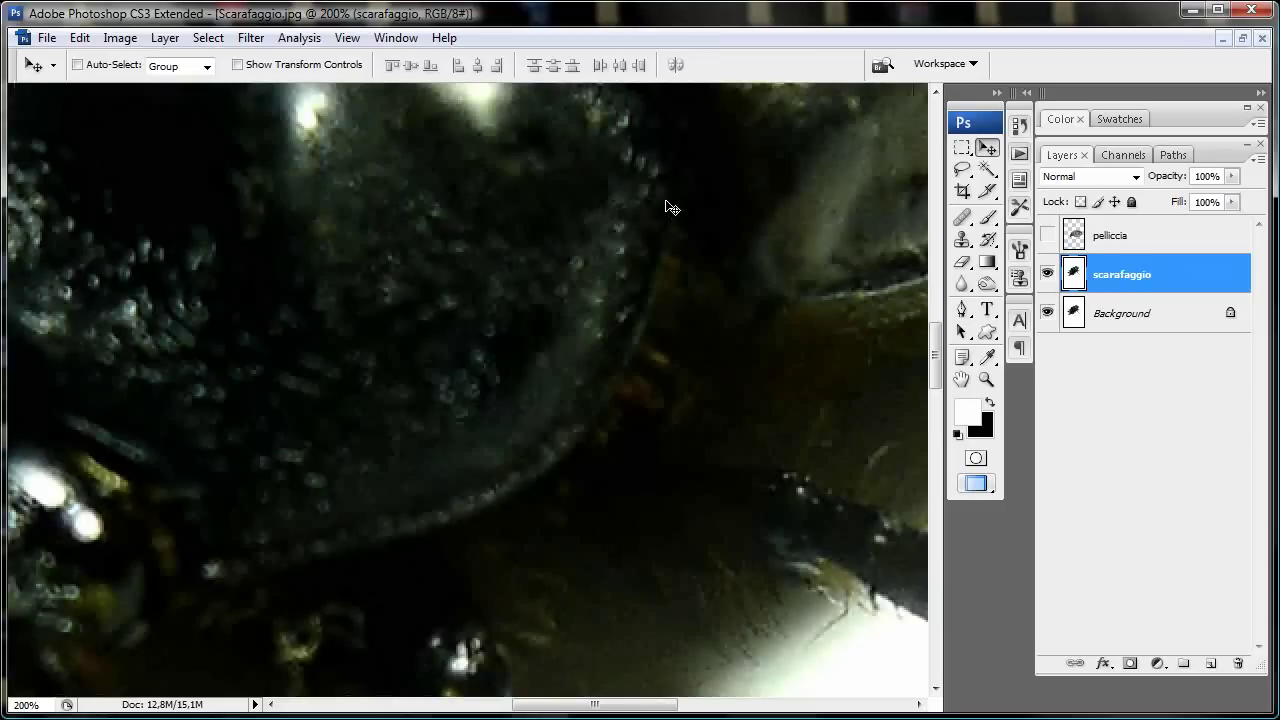
pyautogui.scroll(-2, 617, 437)
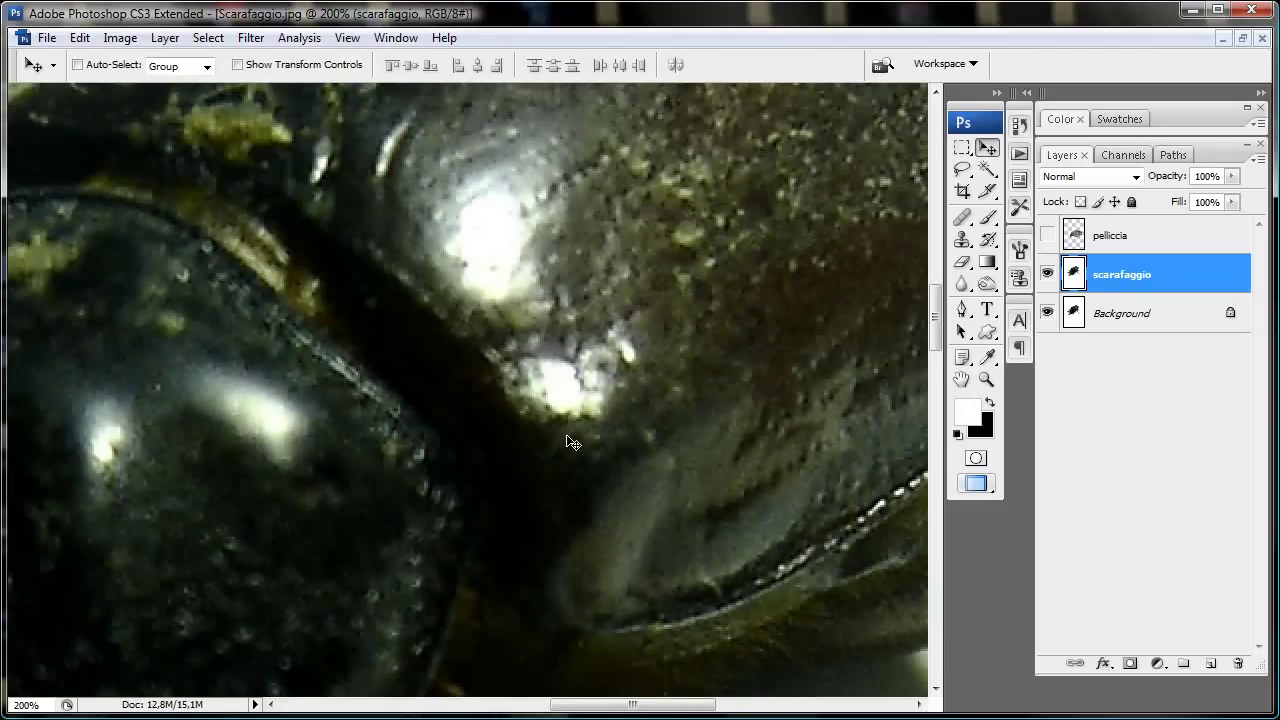
pyautogui.scroll(-1, 572, 442)
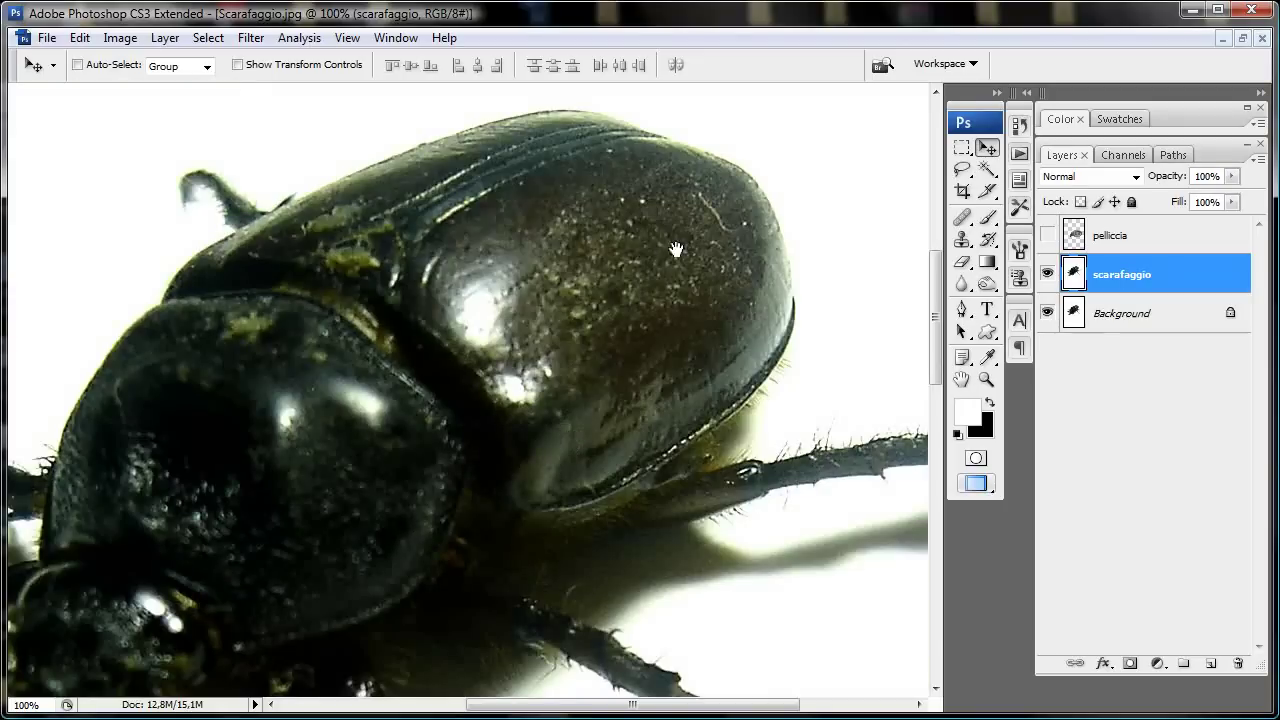
pyautogui.hscroll(2, 770, 373)
pyautogui.press('p')
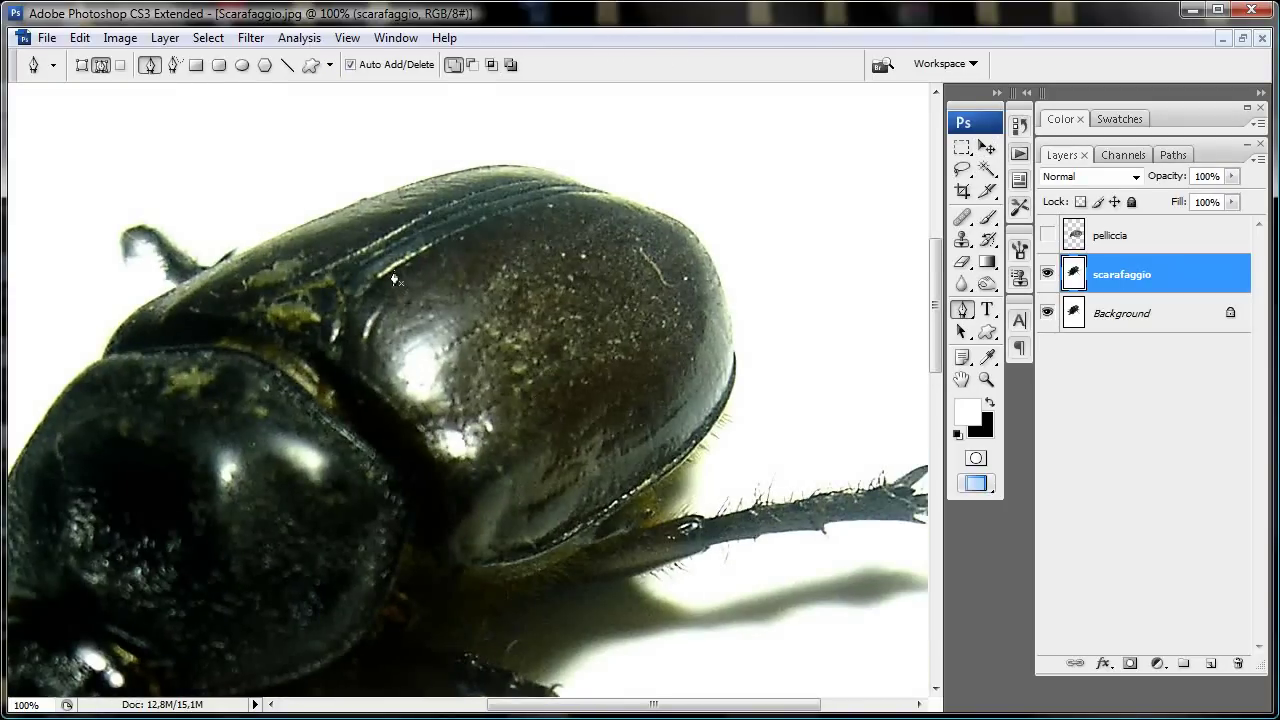
pyautogui.hotkey('ctrl', '+')
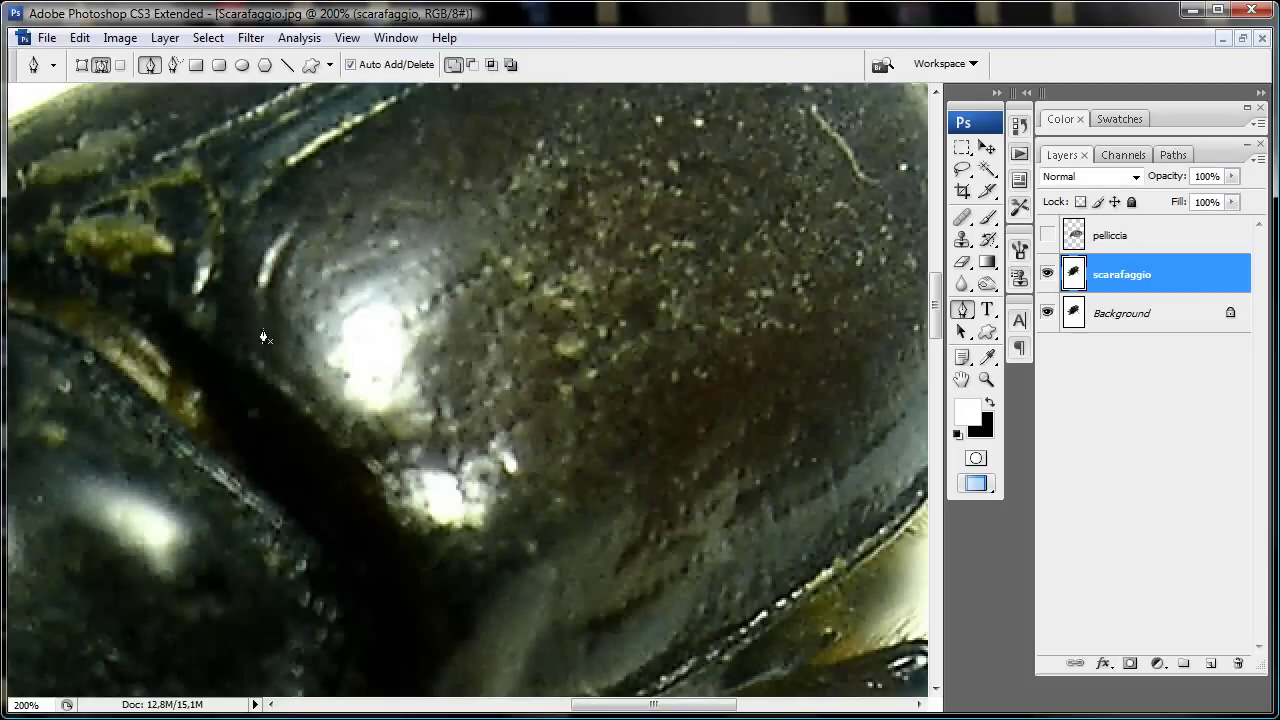
# Step: Trace the shell's side and lower edge around to its rear curve with curved Pen anchors
pyautogui.click(220, 354)
pyautogui.moveTo(351, 482); pyautogui.dragTo(375, 518)
pyautogui.scroll(-3, 429, 583)
pyautogui.click(355, 413)
pyautogui.moveTo(355, 413); pyautogui.dragTo(358, 472)
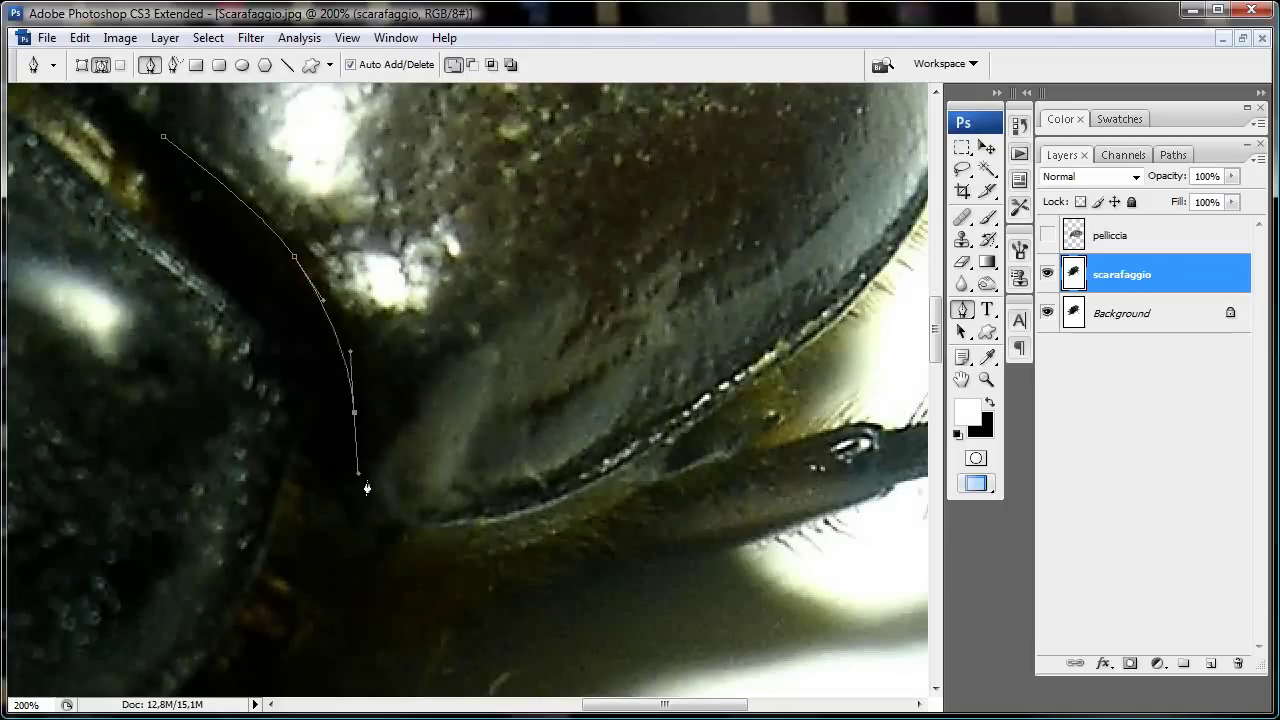
pyautogui.moveTo(466, 516); pyautogui.dragTo(540, 502)
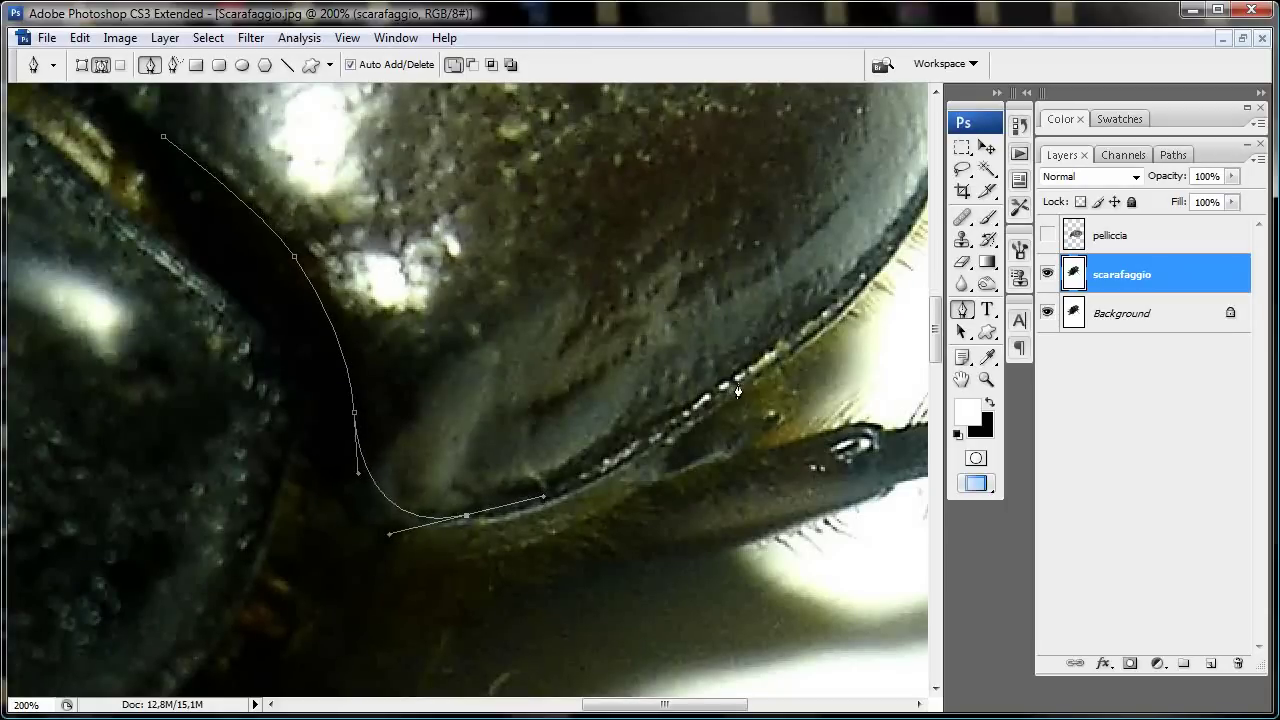
pyautogui.moveTo(711, 388)
pyautogui.mouseDown()
pyautogui.moveTo(784, 335)
pyautogui.moveTo(612, 600)
pyautogui.mouseUp()
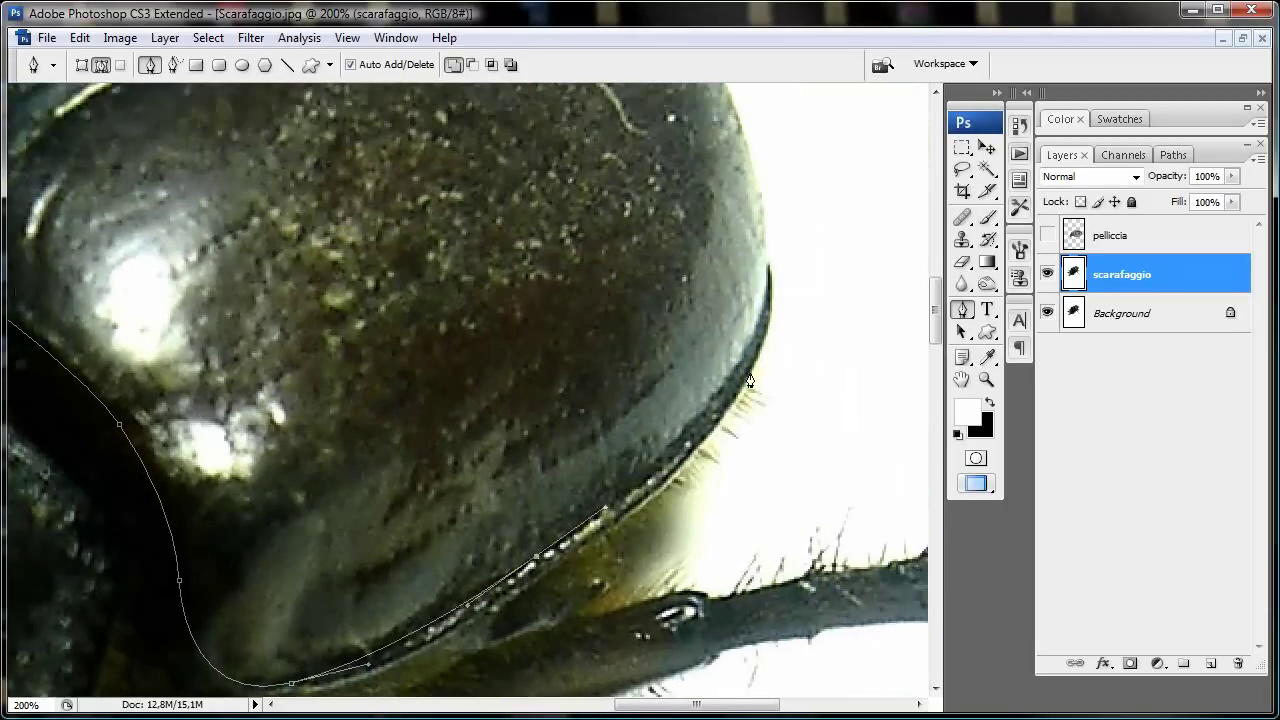
pyautogui.moveTo(729, 484); pyautogui.dragTo(754, 443)
pyautogui.moveTo(765, 297)
pyautogui.mouseDown()
pyautogui.moveTo(746, 216)
pyautogui.moveTo(831, 343)
pyautogui.mouseUp()
# Step: Continue the path over the shell's top and down the front plate, then zoom out
pyautogui.moveTo(743, 248); pyautogui.dragTo(680, 214)
pyautogui.click(517, 197)
pyautogui.moveTo(517, 197); pyautogui.dragTo(441, 204)
pyautogui.moveTo(240, 305); pyautogui.dragTo(189, 338)
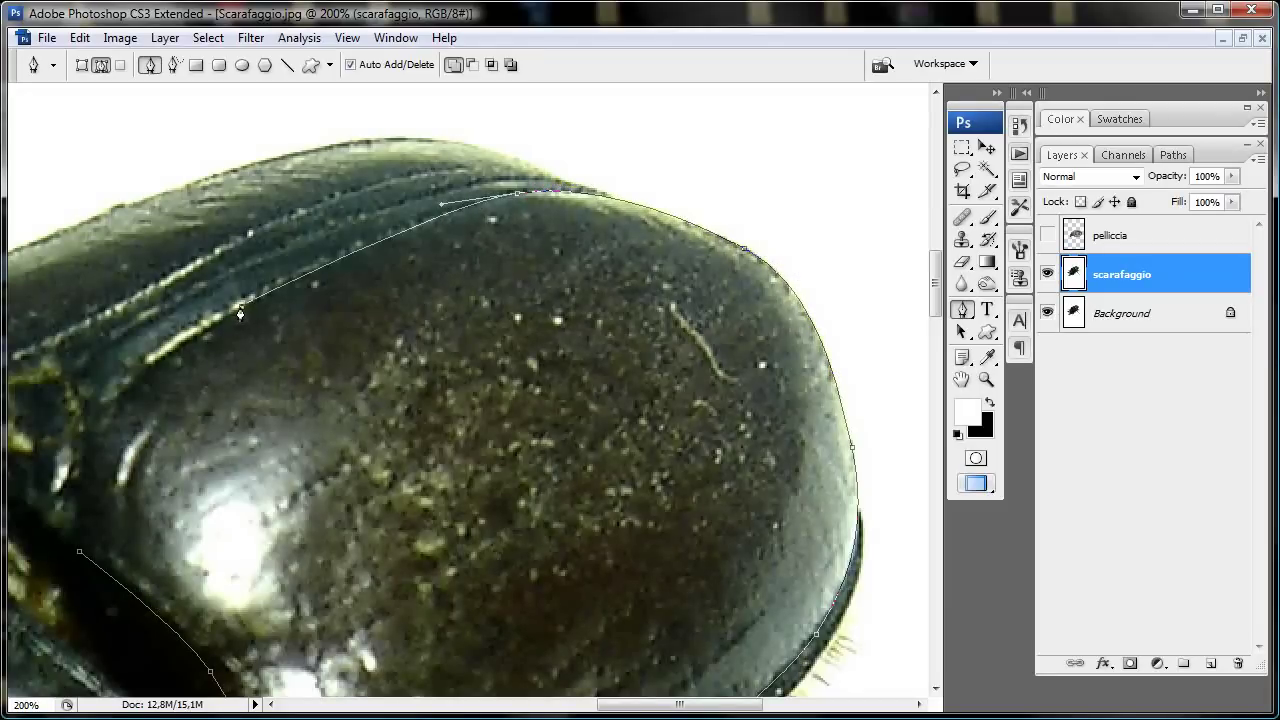
pyautogui.moveTo(166, 380); pyautogui.dragTo(339, 276)
pyautogui.moveTo(253, 328); pyautogui.dragTo(256, 341)
pyautogui.moveTo(252, 402); pyautogui.dragTo(246, 451)
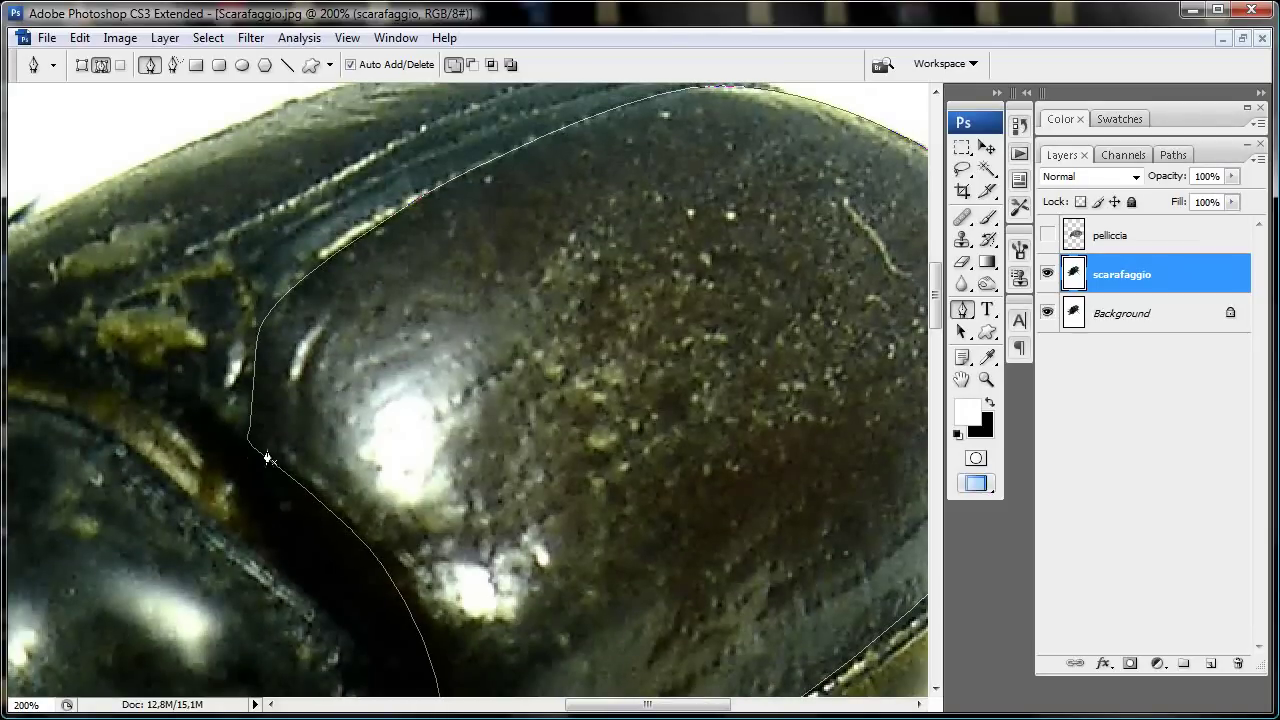
pyautogui.hotkey('ctrl', '-')
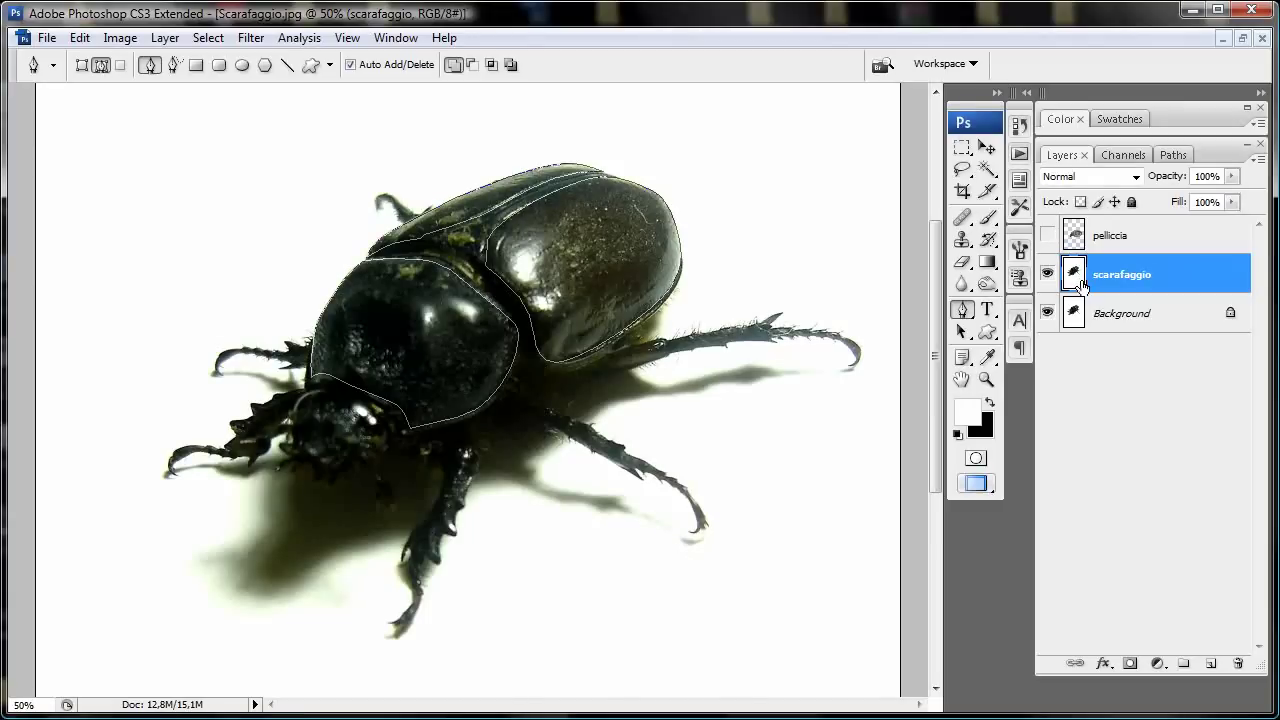
# Step: Save the work path as Path 1
pyautogui.click(1174, 155)
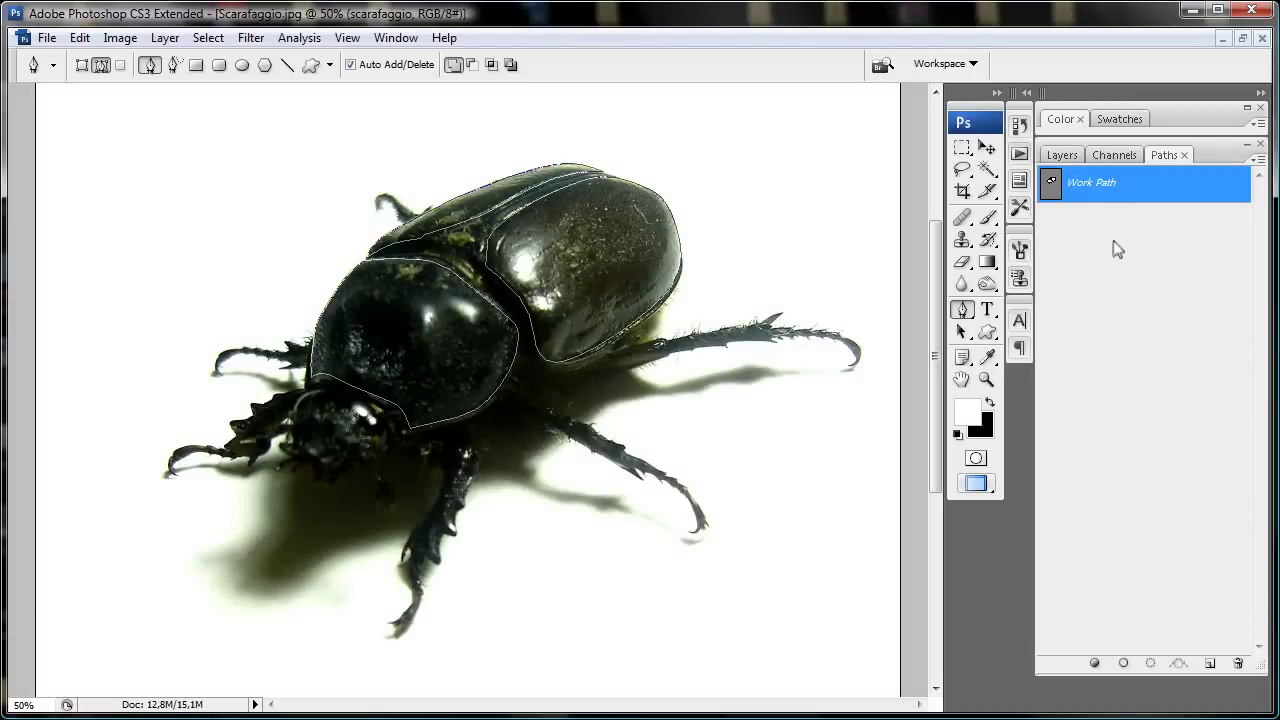
pyautogui.doubleClick(1091, 189)
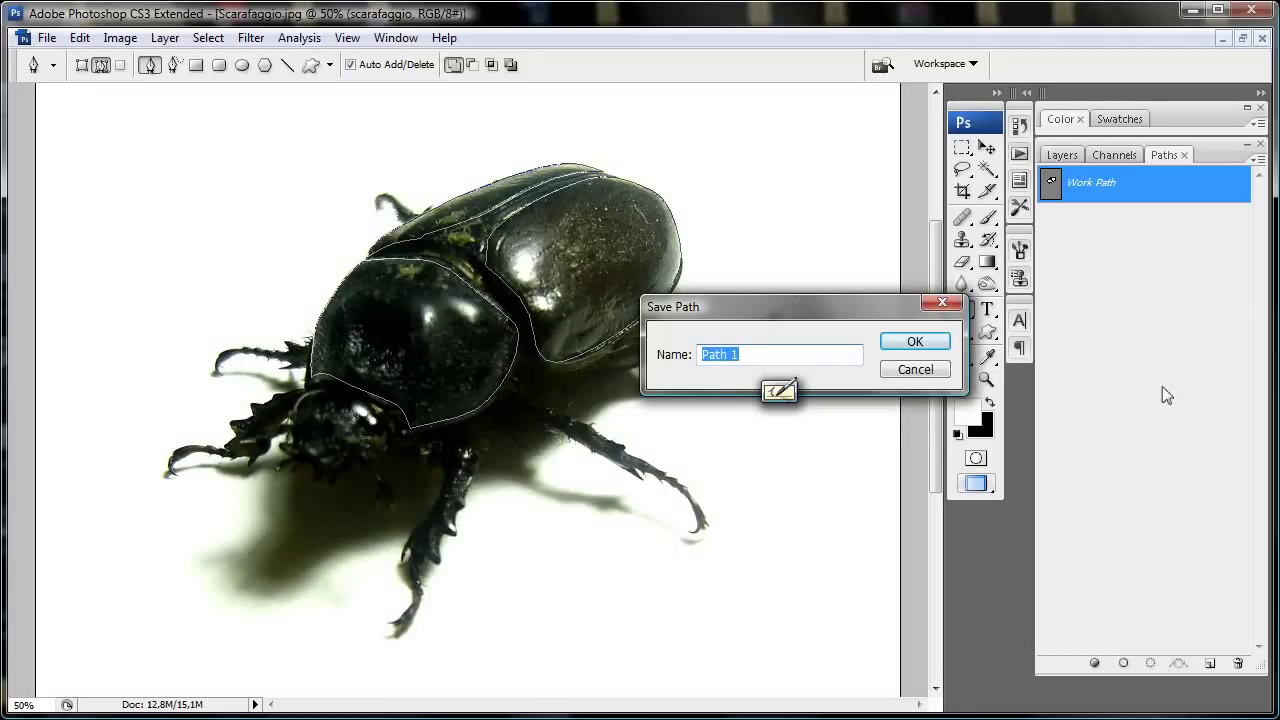
pyautogui.press('Return')
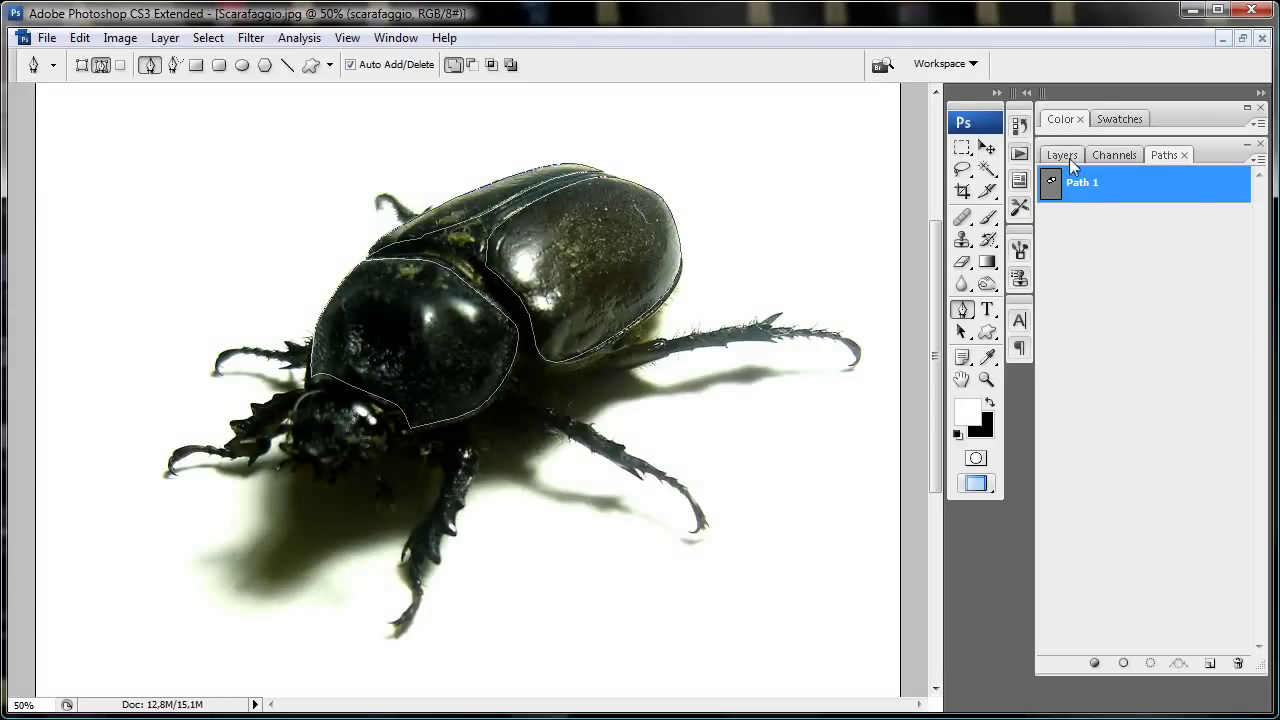
# Step: Show the pelliccia layer, deselect Path 1, and make pelliccia the active layer
pyautogui.click(1061, 155)
pyautogui.click(1047, 235)
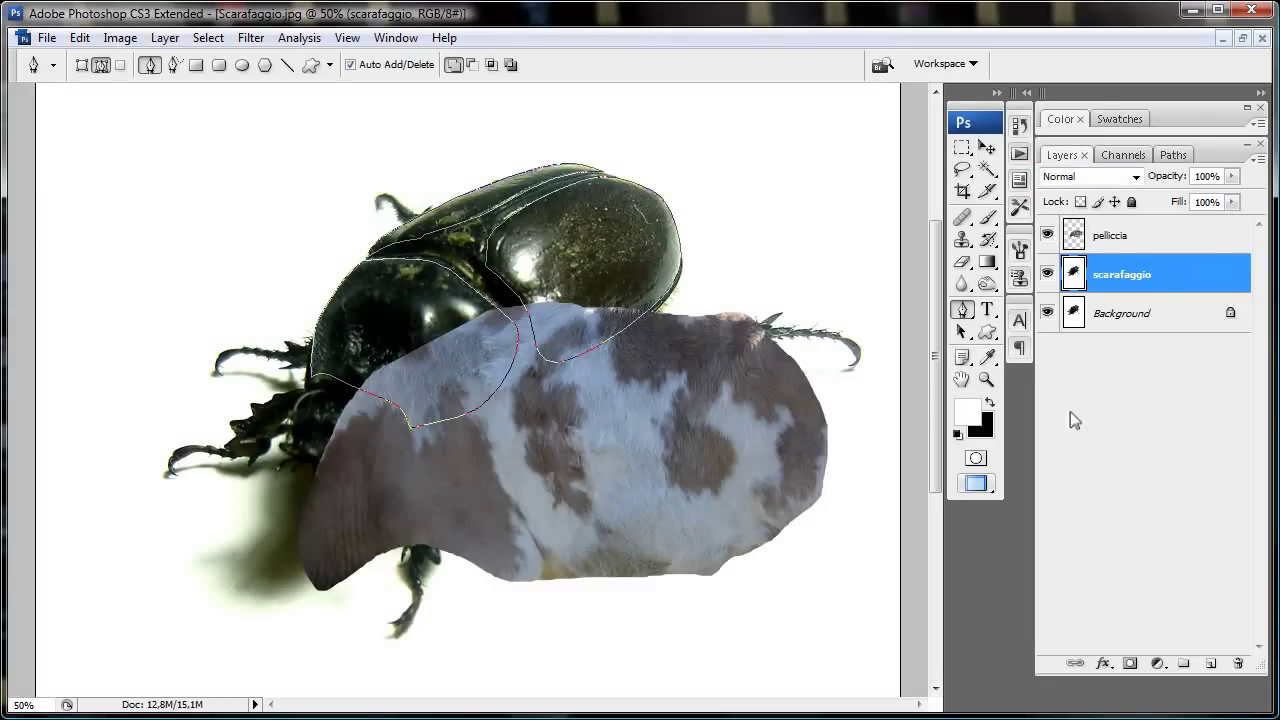
pyautogui.click(1173, 155)
pyautogui.click(1094, 357)
pyautogui.click(1061, 155)
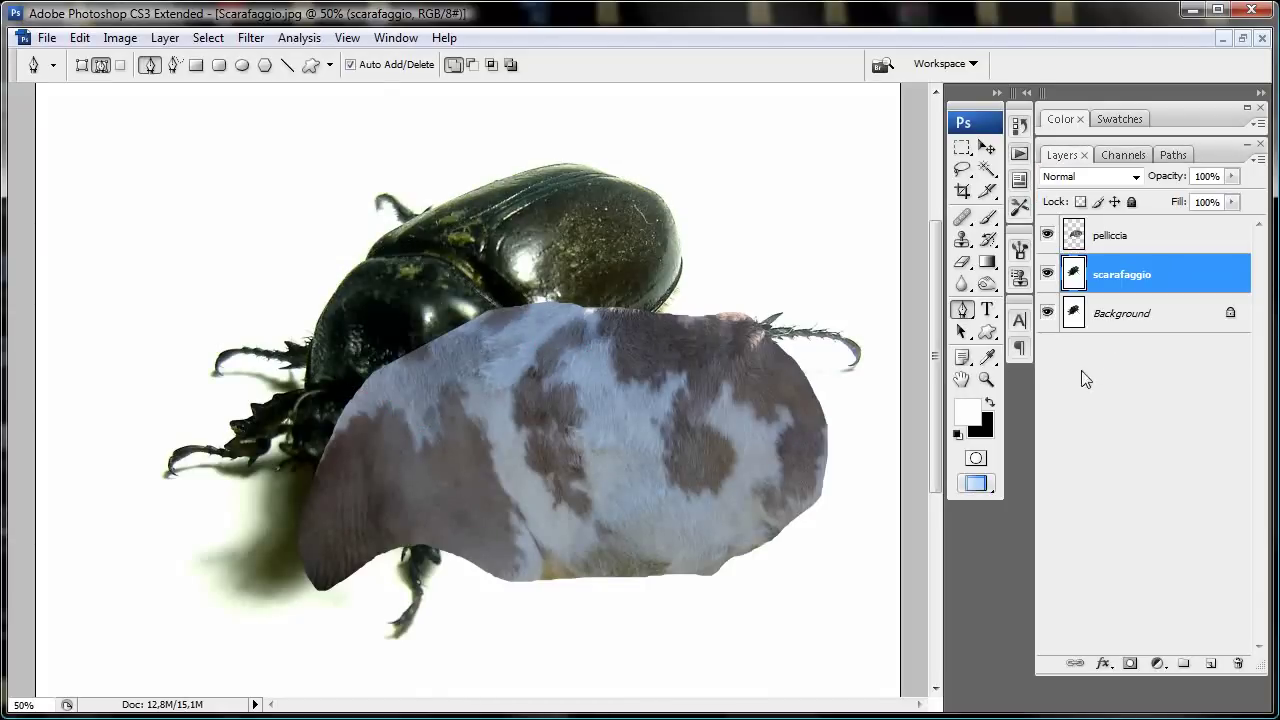
pyautogui.click(1117, 246)
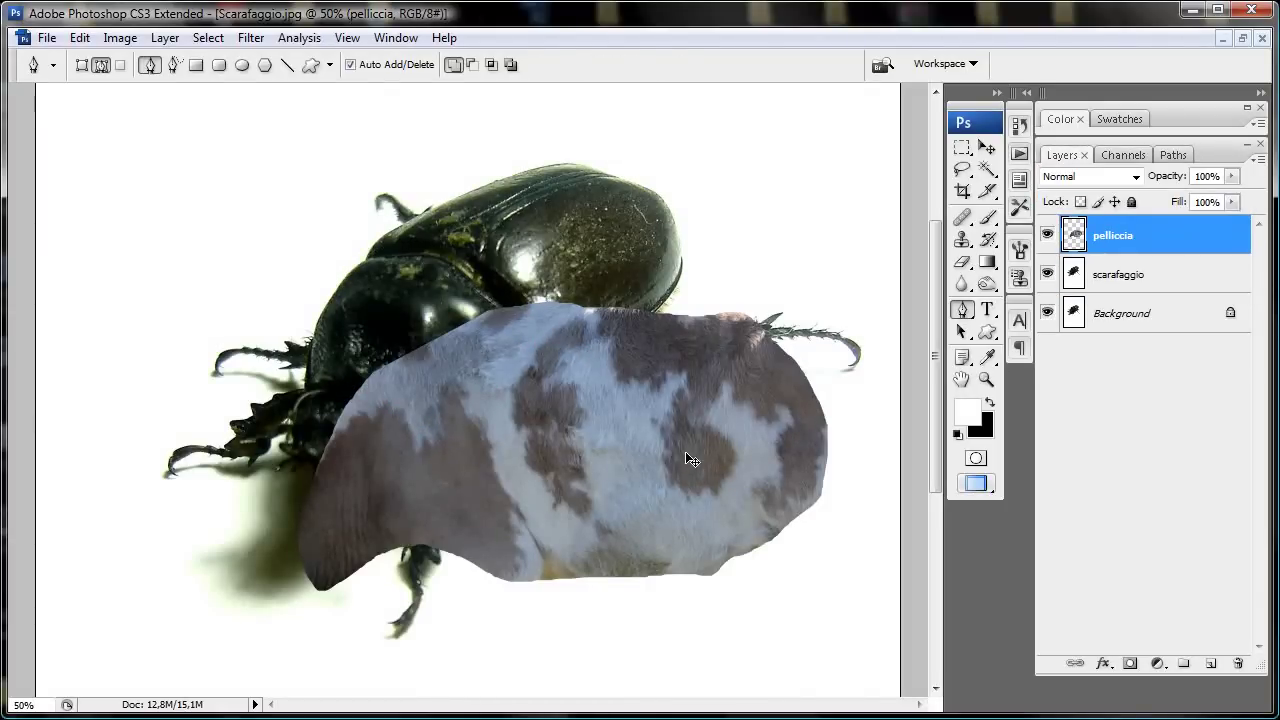
# Step: Move the pelliccia fur up onto the beetle's shell
pyautogui.press('v')
pyautogui.moveTo(696, 446); pyautogui.dragTo(642, 300)
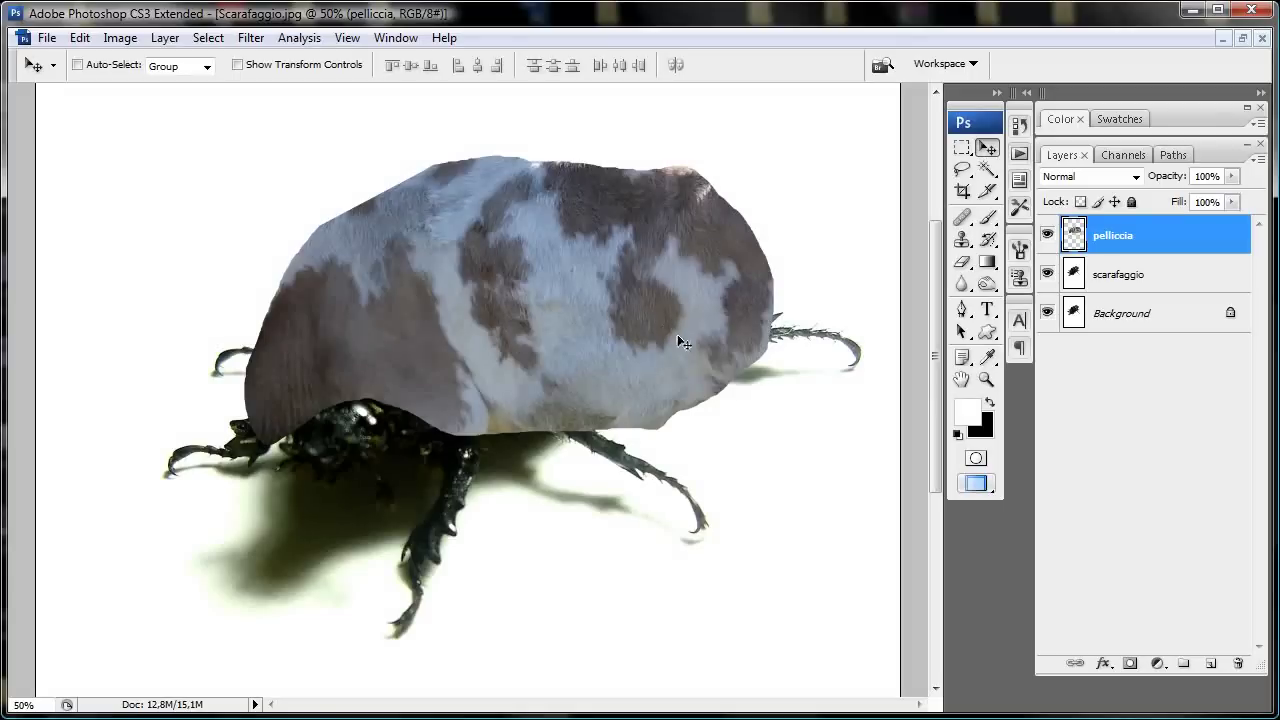
pyautogui.moveTo(677, 345); pyautogui.dragTo(705, 360)
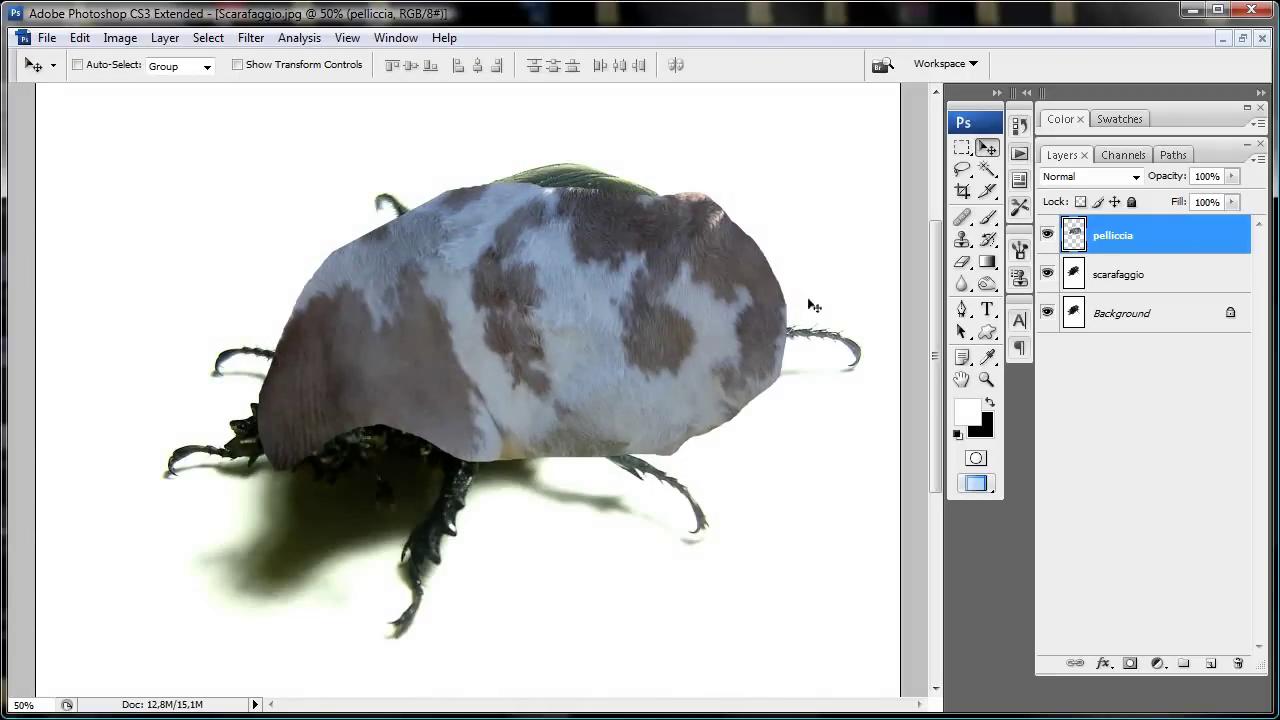
# Step: Rotate the fur about -24.5° with Free Transform and commit it
pyautogui.hotkey('ctrl', 't')
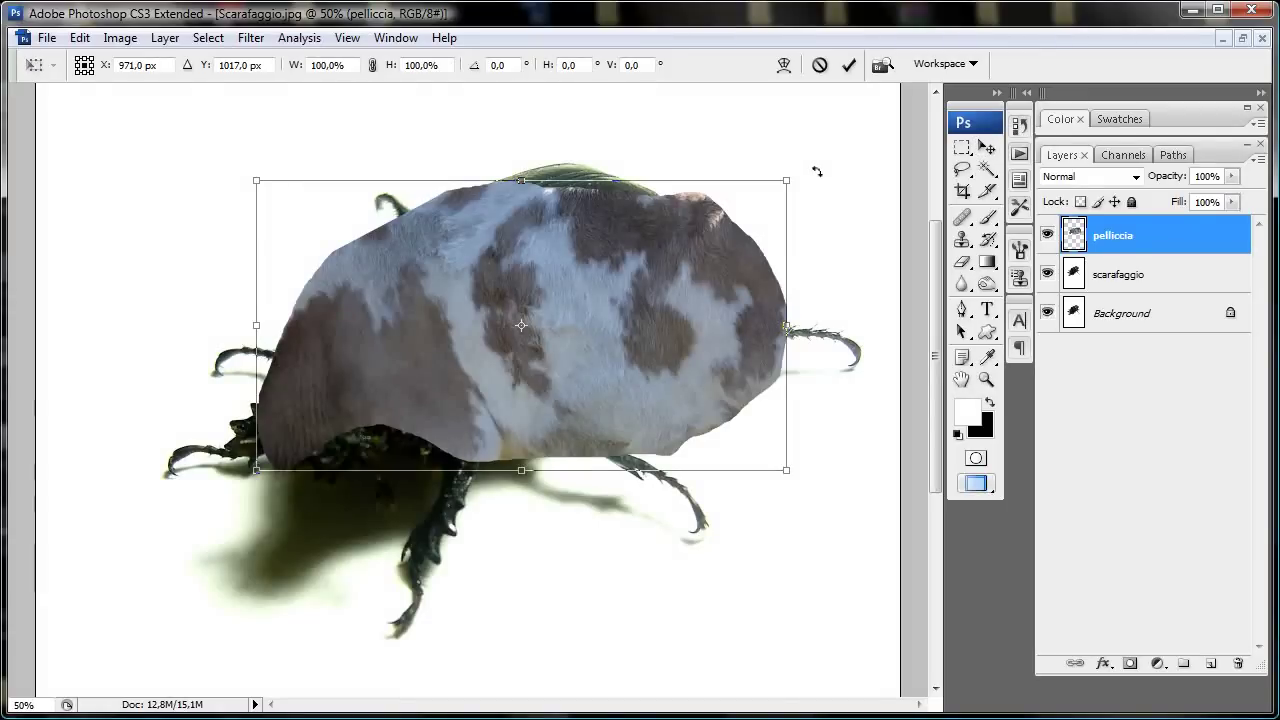
pyautogui.moveTo(817, 172); pyautogui.dragTo(769, 94)
pyautogui.moveTo(671, 323); pyautogui.dragTo(654, 303)
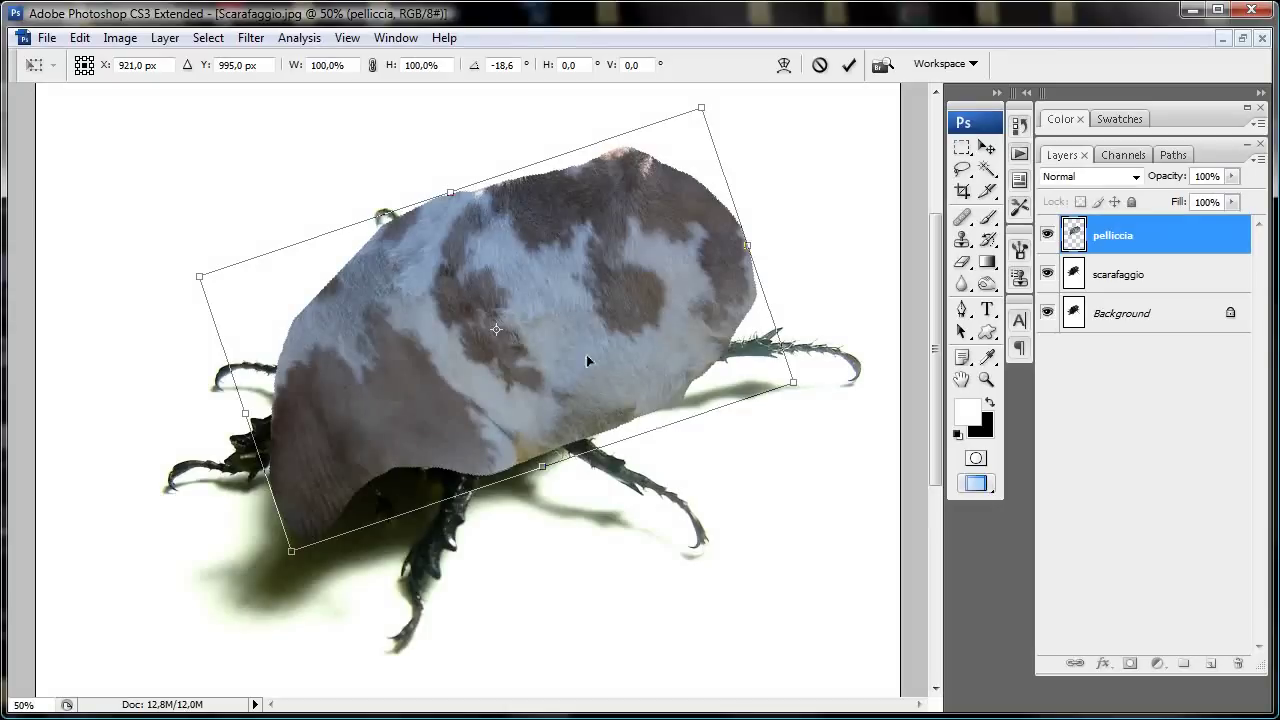
pyautogui.moveTo(777, 170); pyautogui.dragTo(661, 269)
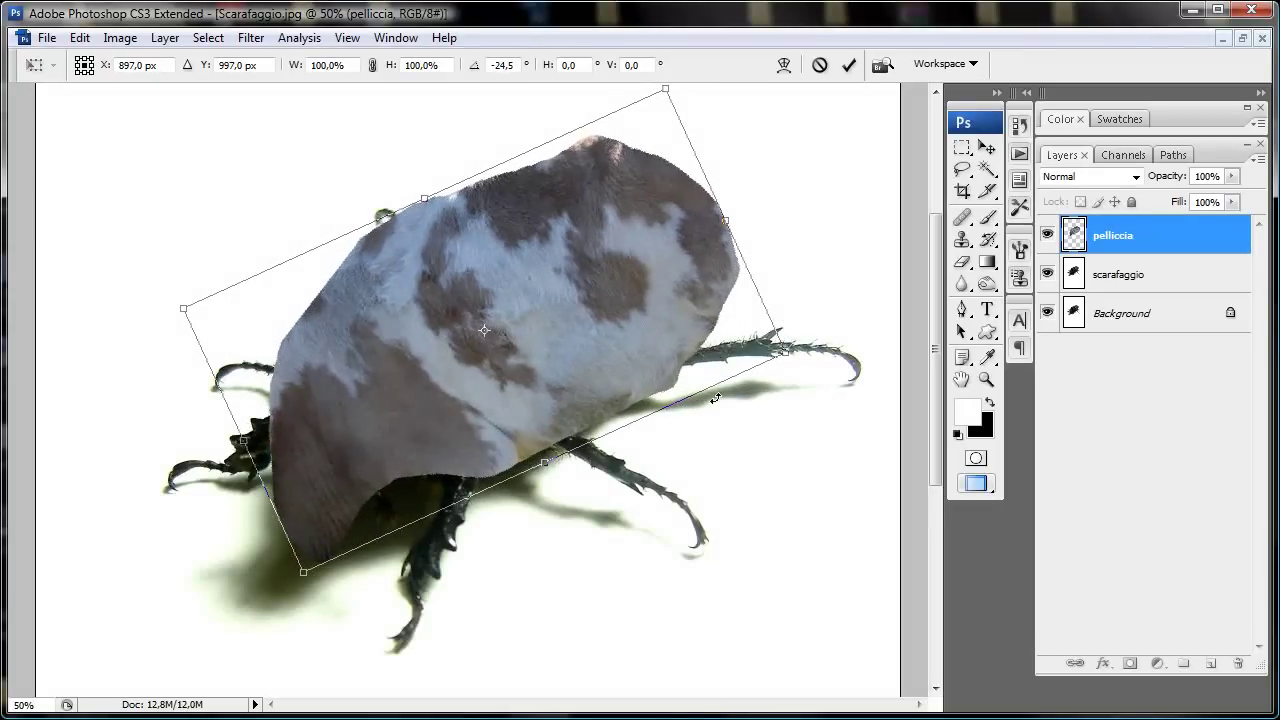
pyautogui.press('Return')
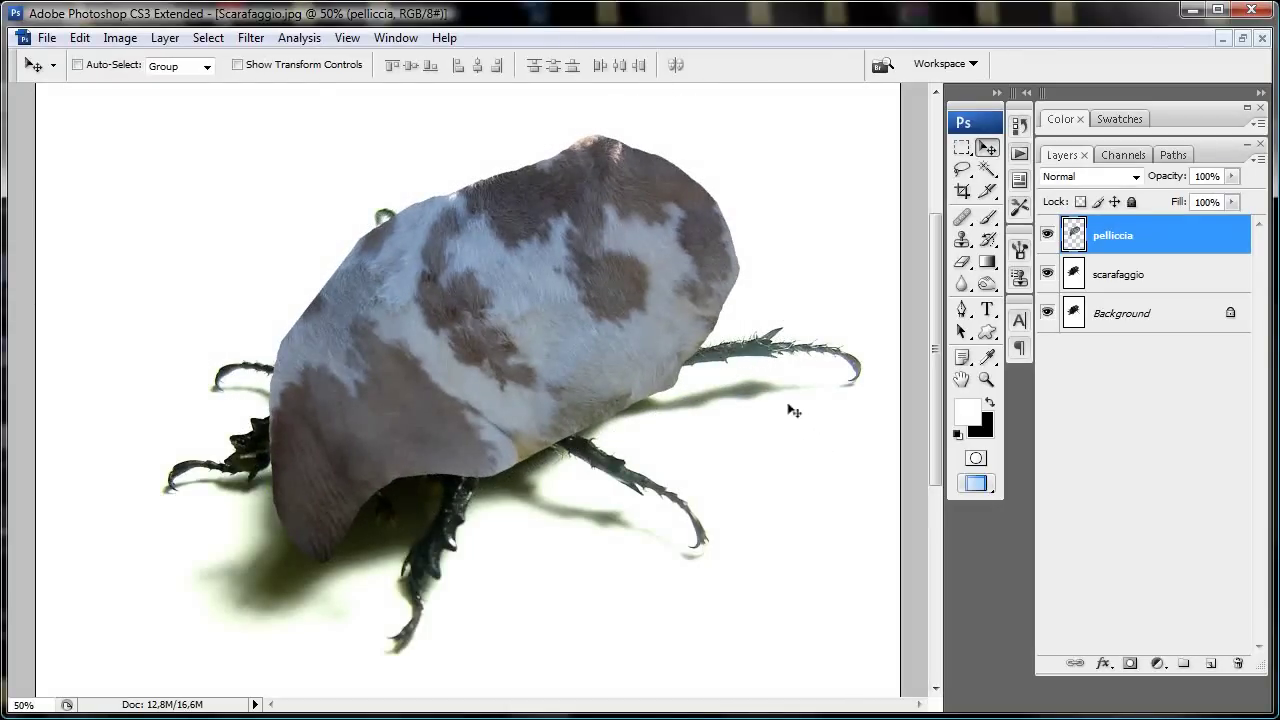
# Step: Load Path 1 as a selection and add it as a layer mask on pelliccia
pyautogui.click(1173, 156)
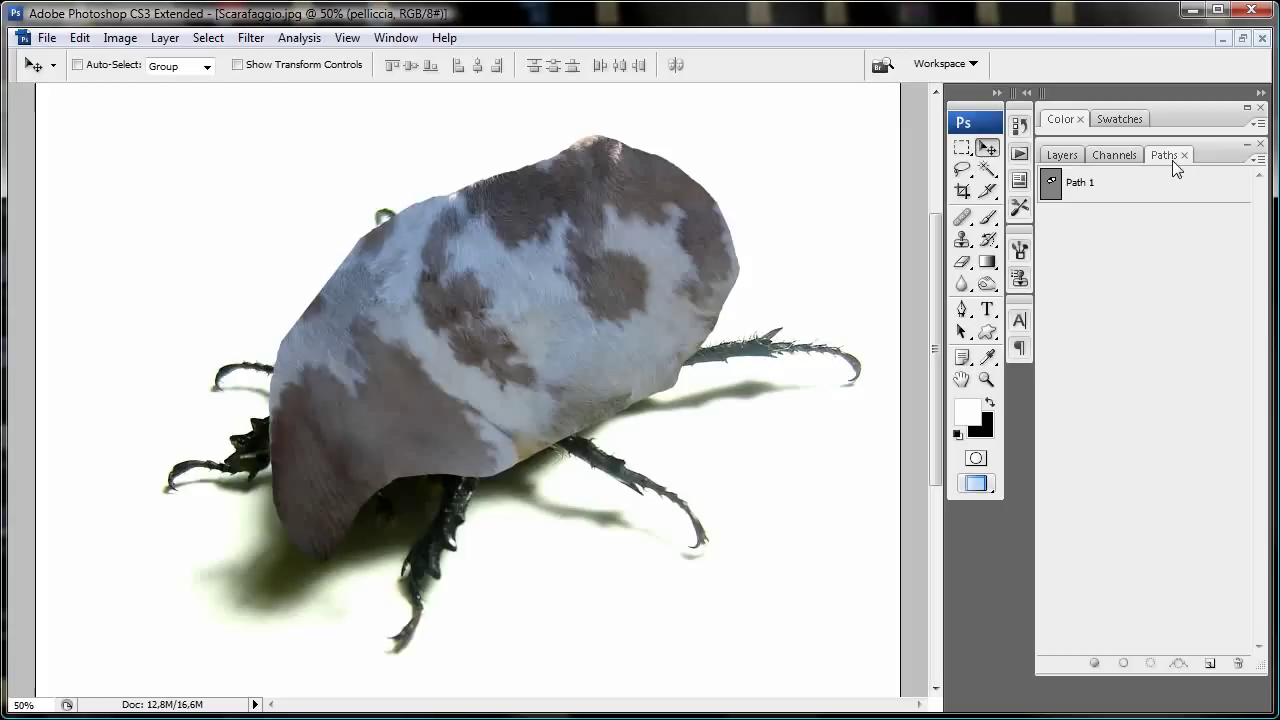
pyautogui.keyDown('ctrl'); pyautogui.click(1052, 190); pyautogui.keyUp('ctrl')
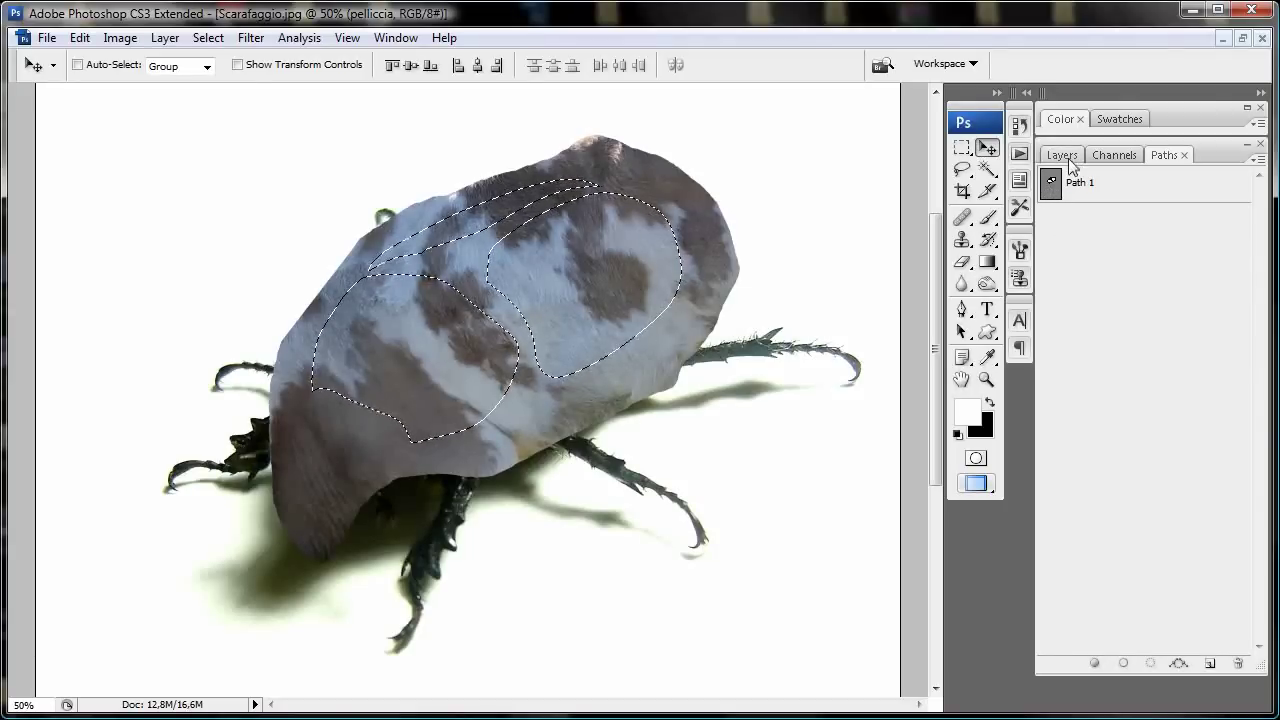
pyautogui.click(1064, 156)
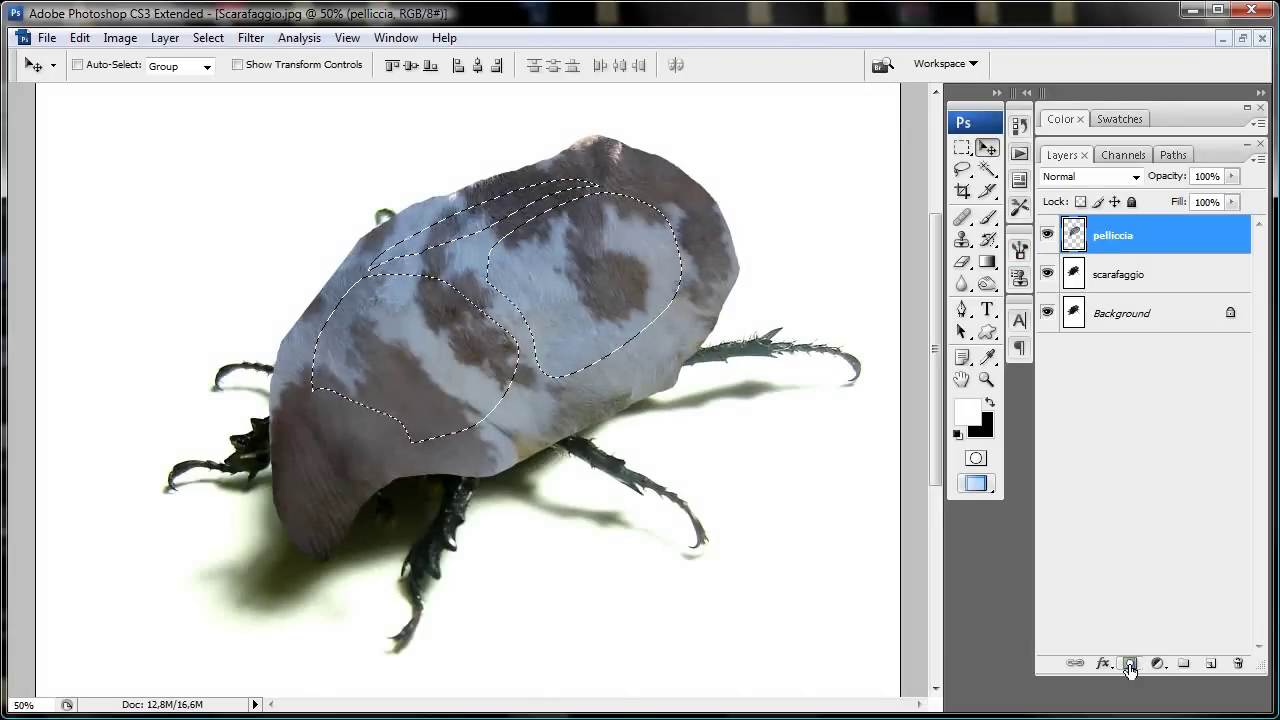
pyautogui.click(1130, 665)
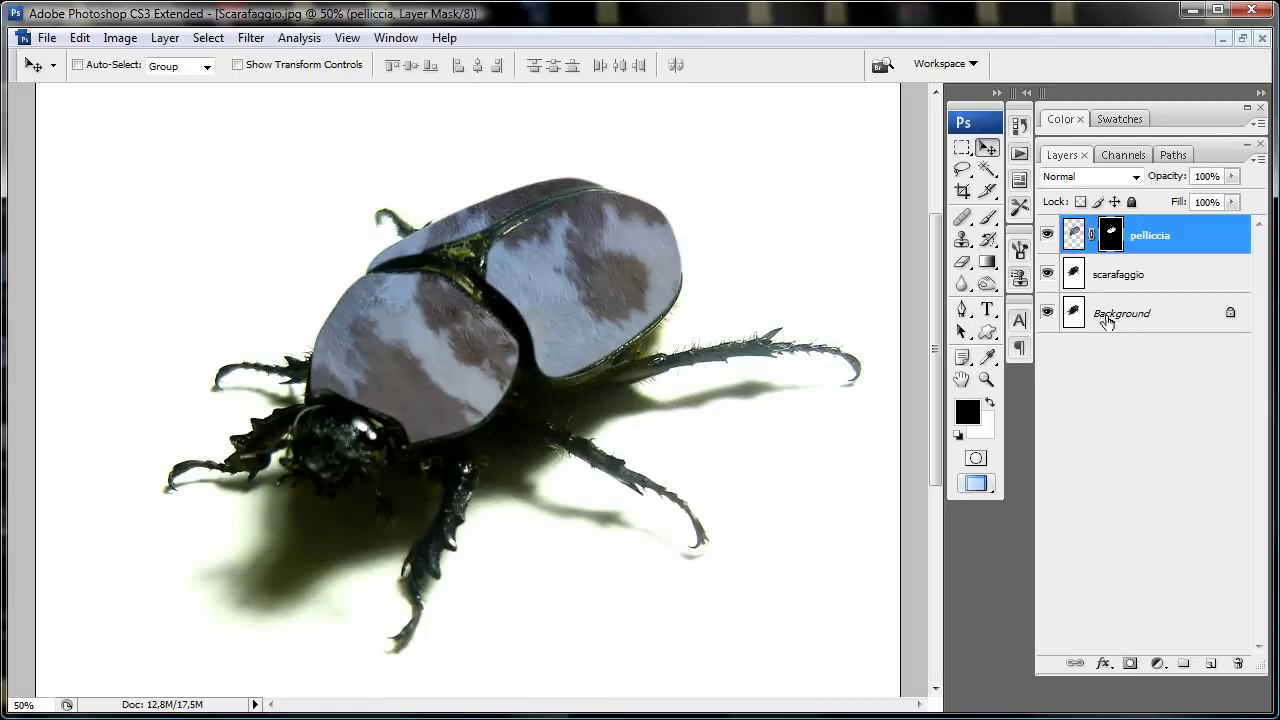
# Step: Load the shell selection from the fur mask and add a Hue/Saturation adjustment layer
pyautogui.keyDown('ctrl'); pyautogui.click(1109, 240); pyautogui.keyUp('ctrl')
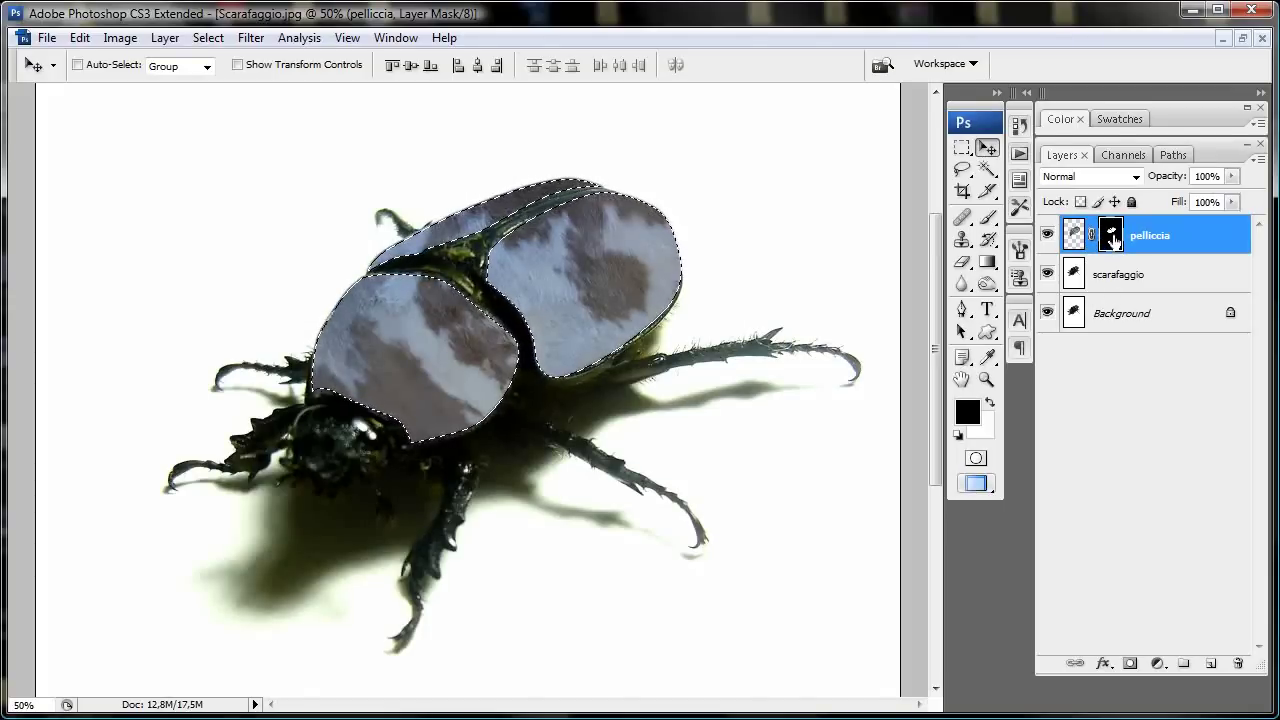
pyautogui.click(1156, 665)
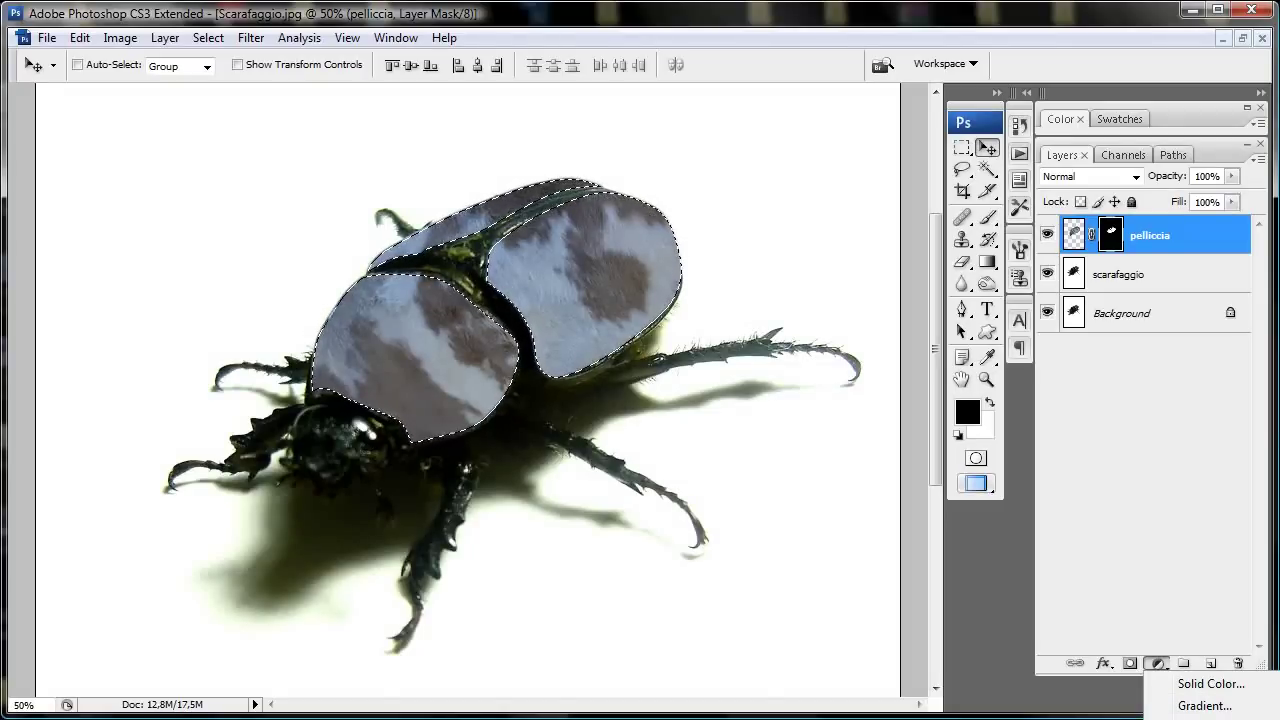
pyautogui.click(1200, 716)
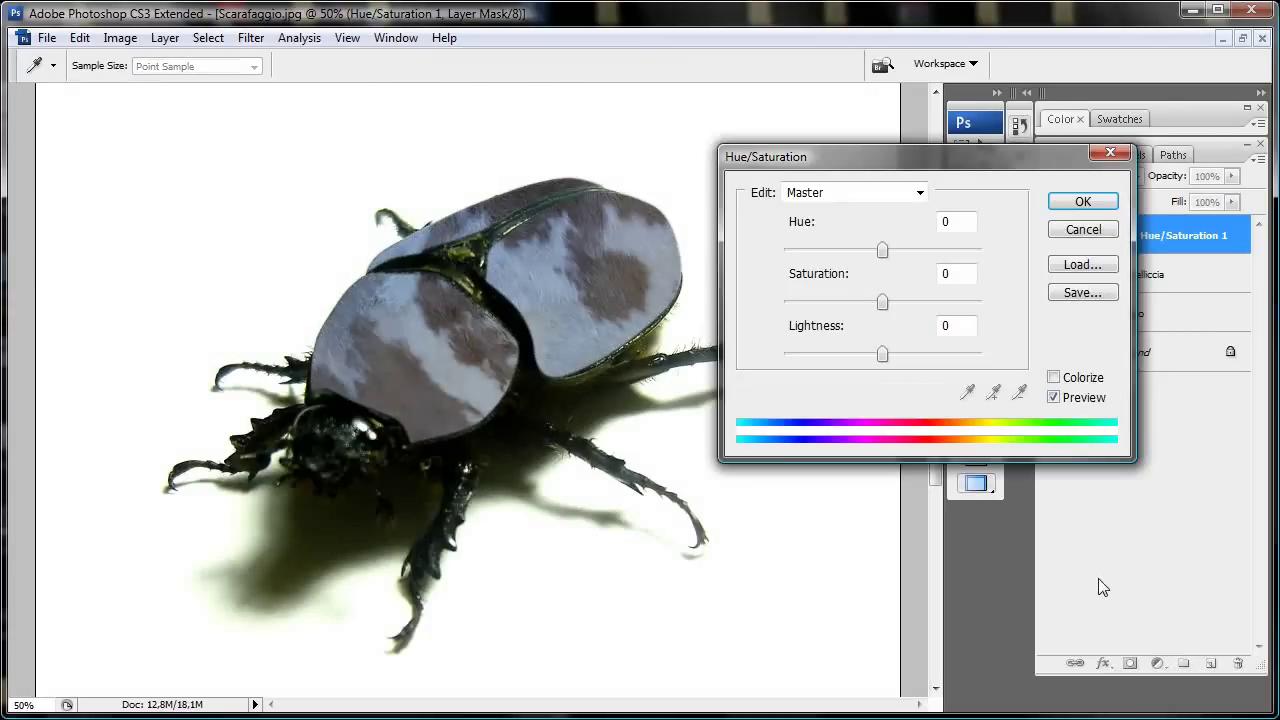
# Step: Set Saturation to -76, confirm, and reload the shell selection from the mask
pyautogui.moveTo(914, 168); pyautogui.dragTo(888, 358)
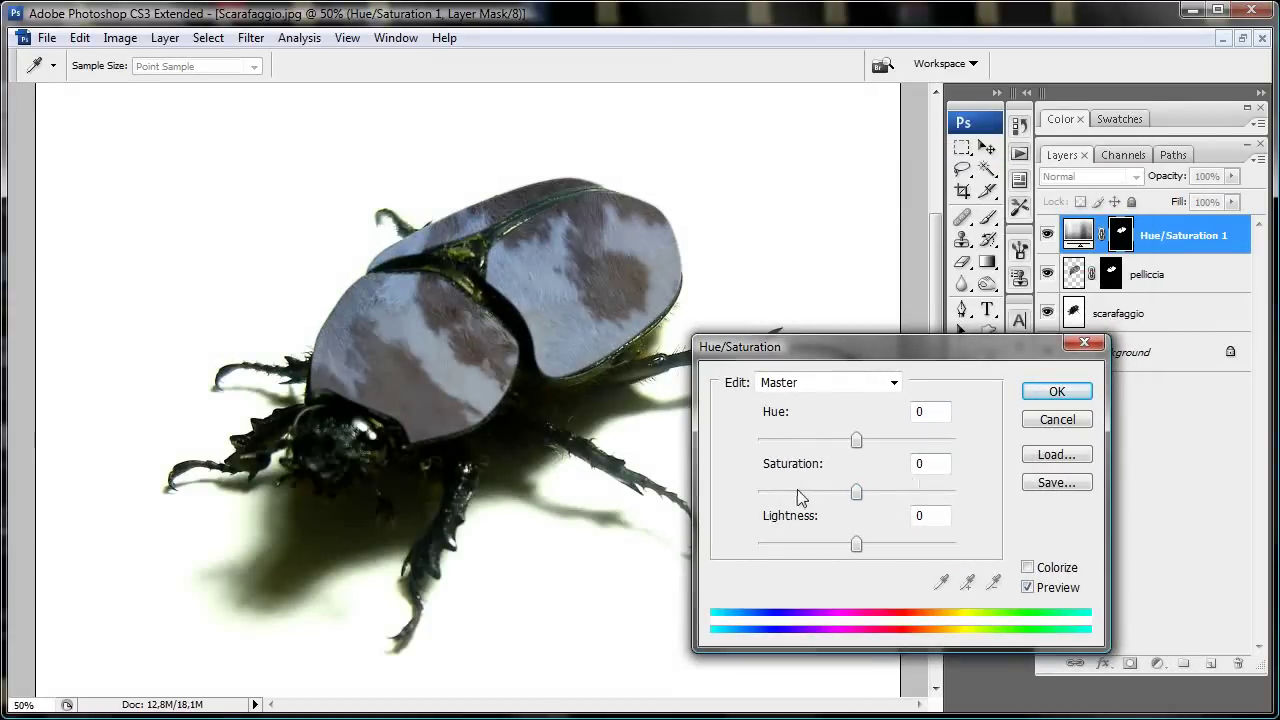
pyautogui.click(773, 493)
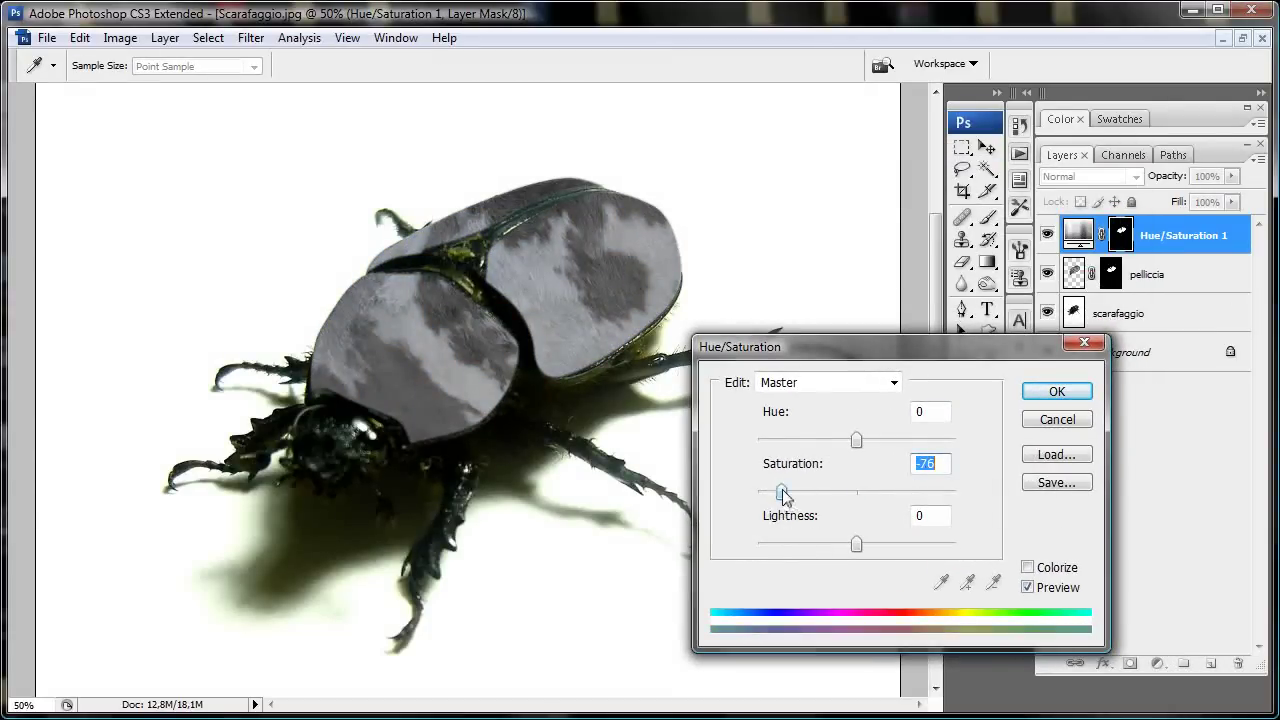
pyautogui.click(1050, 391)
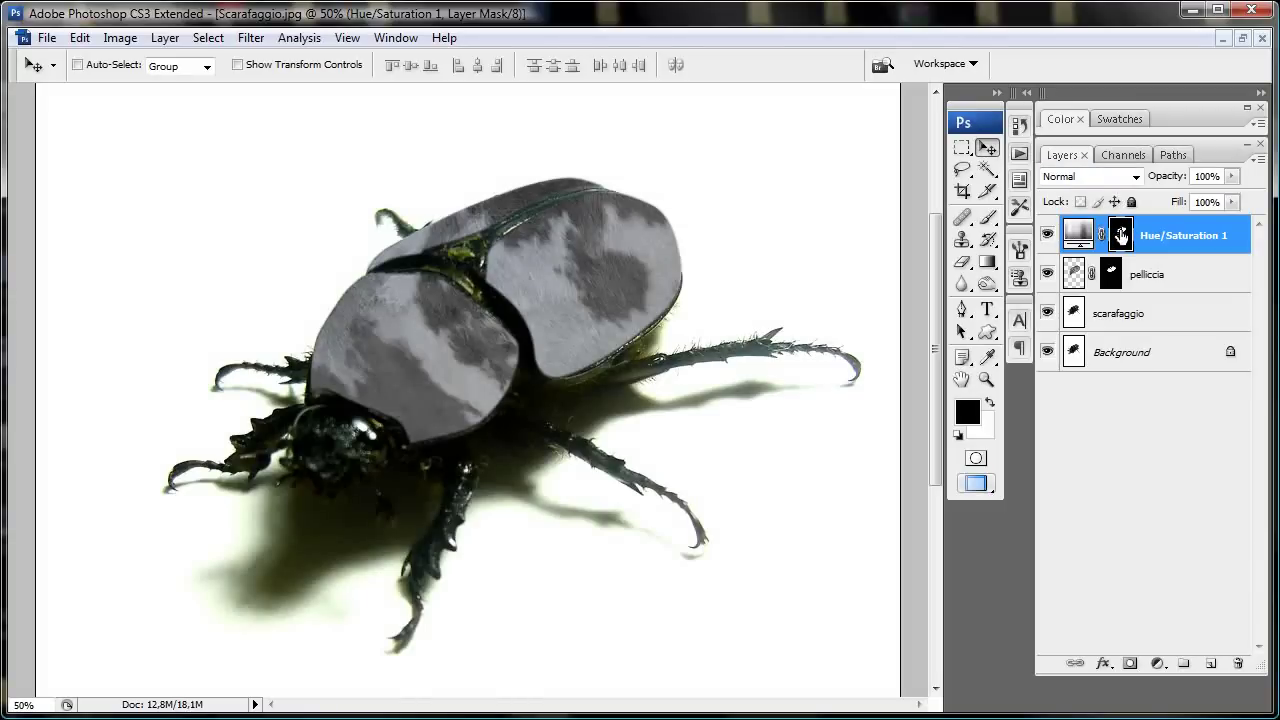
pyautogui.keyDown('ctrl'); pyautogui.click(1122, 235); pyautogui.keyUp('ctrl')
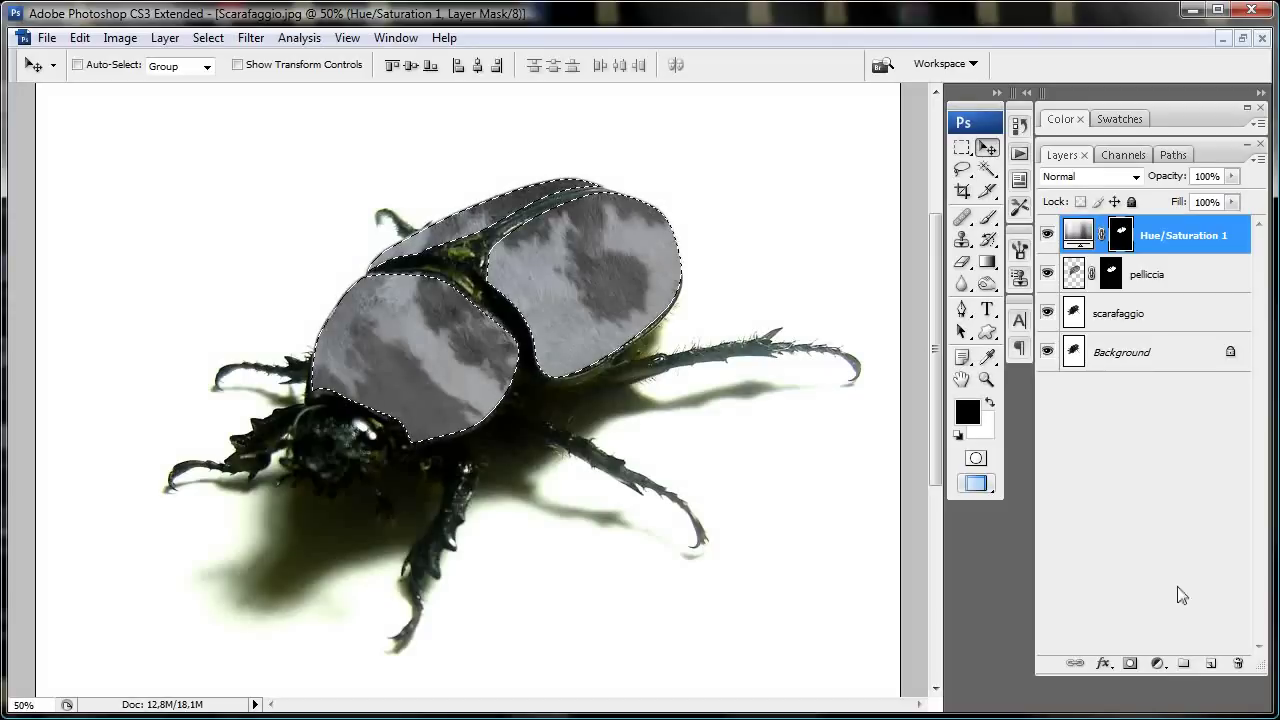
pyautogui.click(1157, 663)
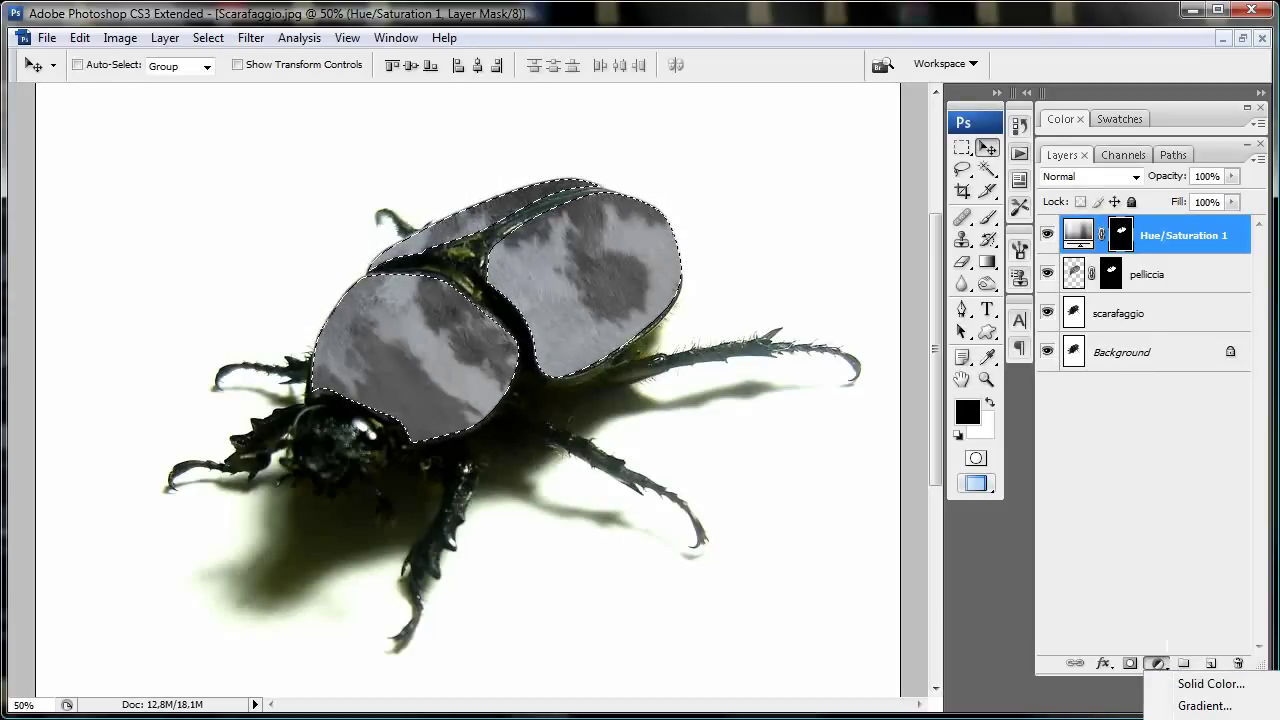
# Step: Create a masked Levels 1 layer over the shell with input levels 55, 1,00 and 176
pyautogui.click(1205, 715)
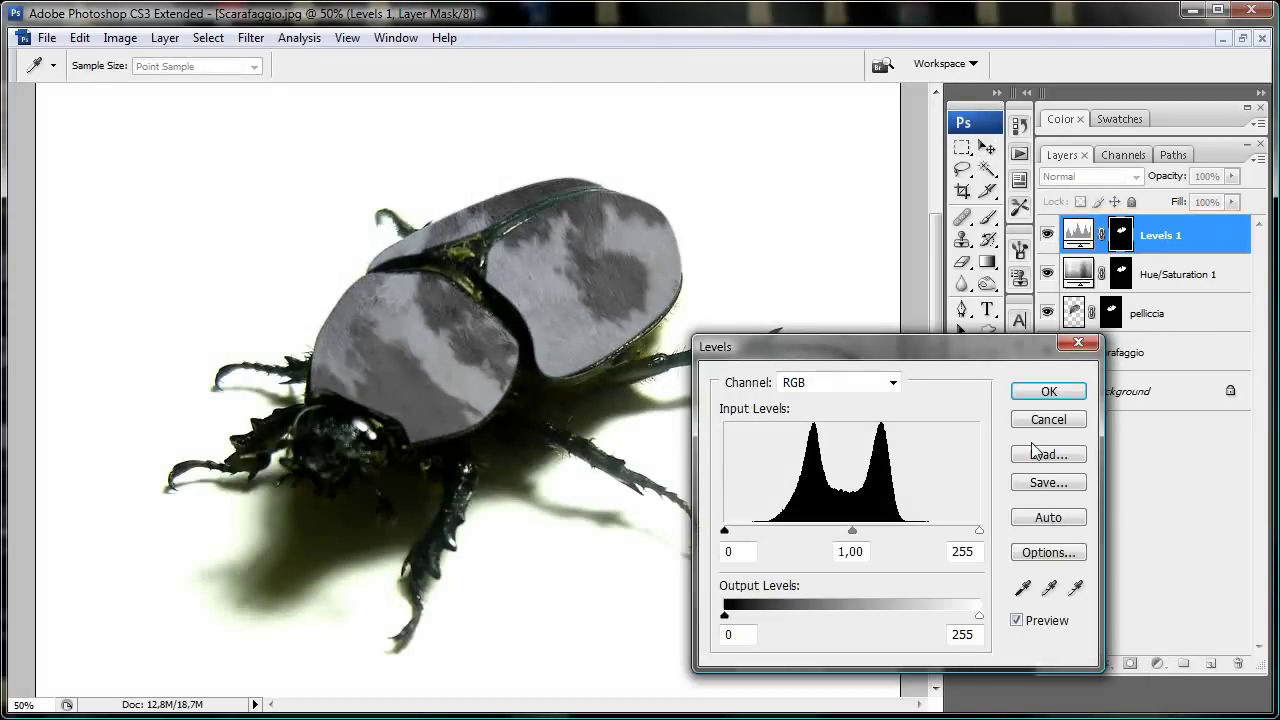
pyautogui.moveTo(982, 347); pyautogui.dragTo(915, 361)
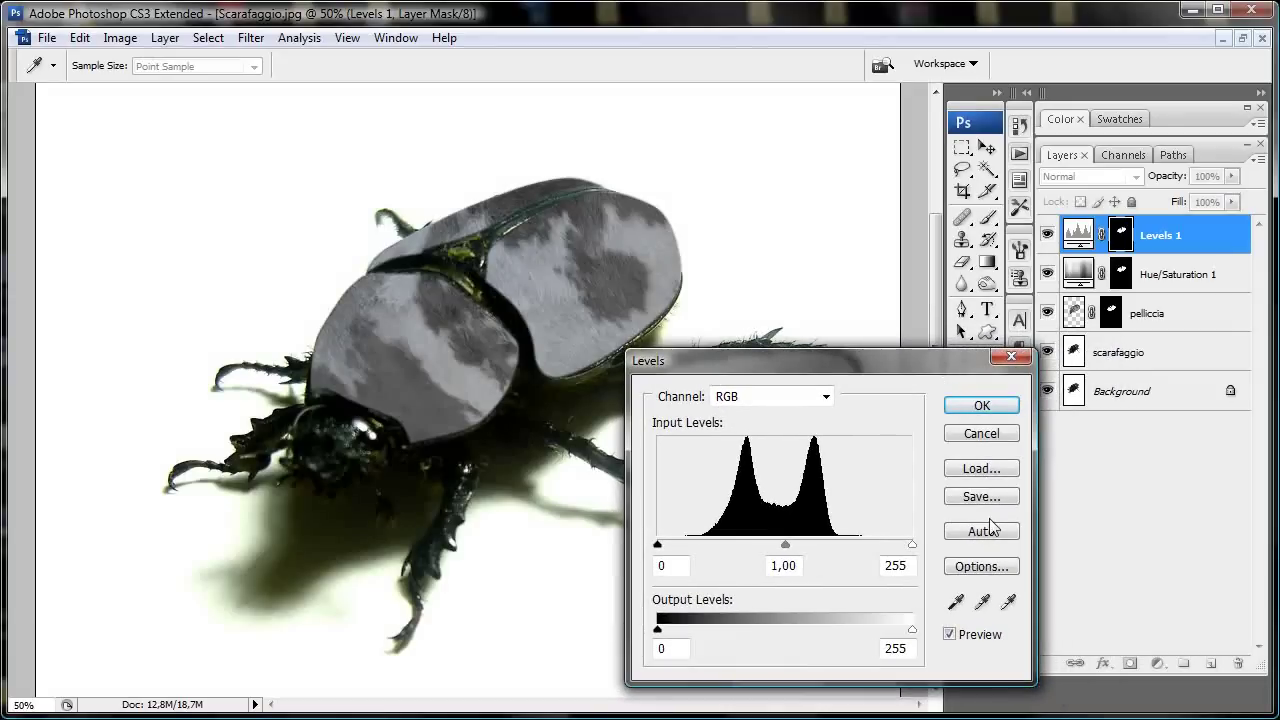
pyautogui.moveTo(658, 545); pyautogui.dragTo(712, 545)
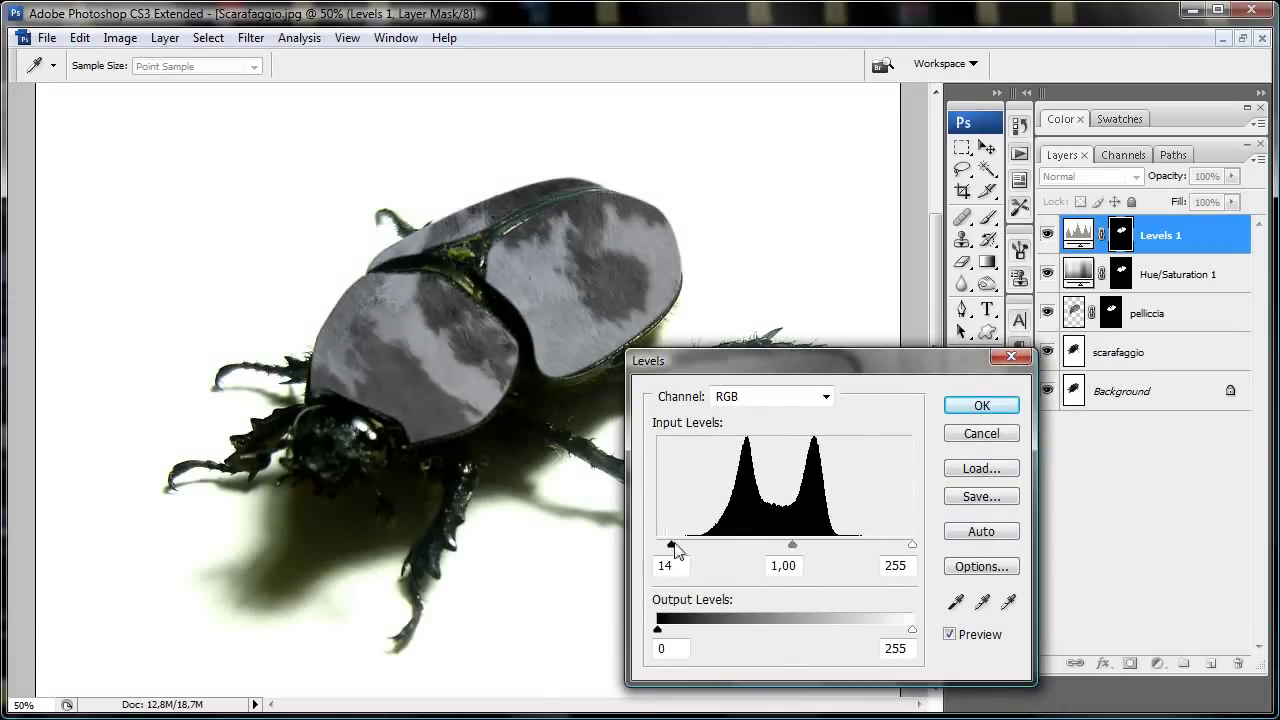
pyautogui.moveTo(912, 545); pyautogui.dragTo(833, 545)
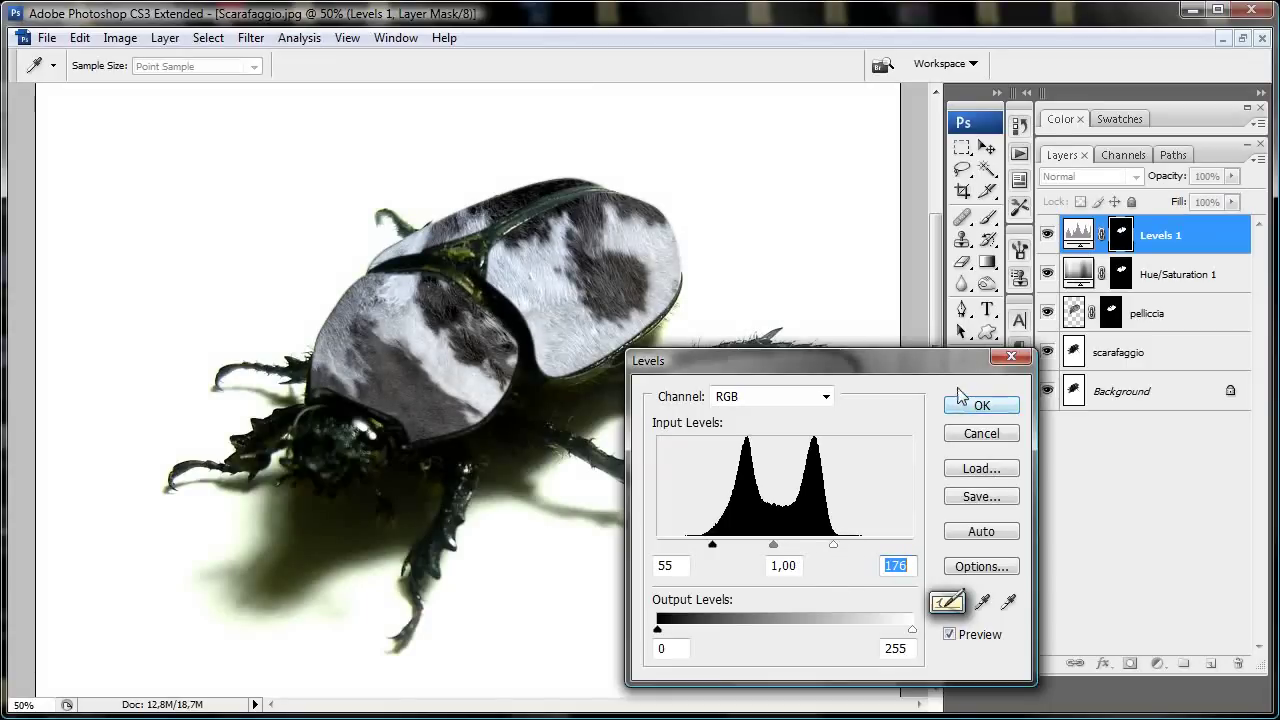
pyautogui.click(975, 405)
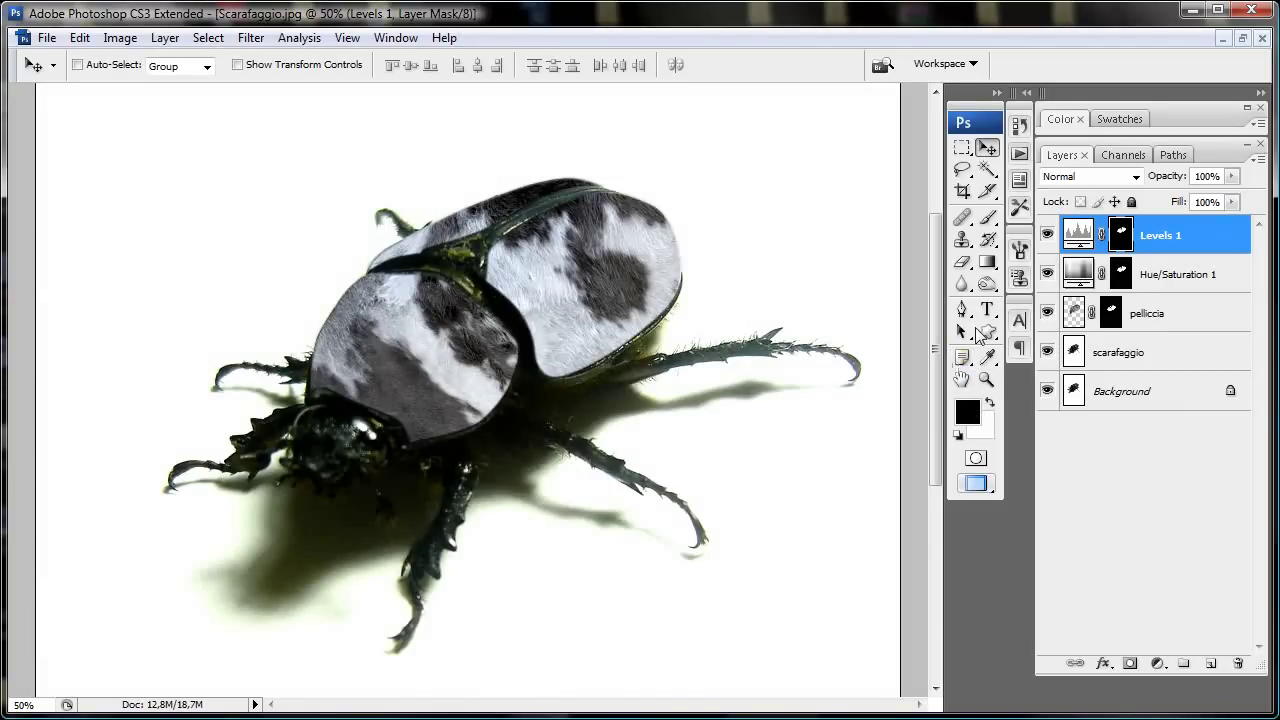
# Step: Ease the Hue/Saturation 1 desaturation slightly to bring some colour back into the fur
pyautogui.doubleClick(1080, 275)
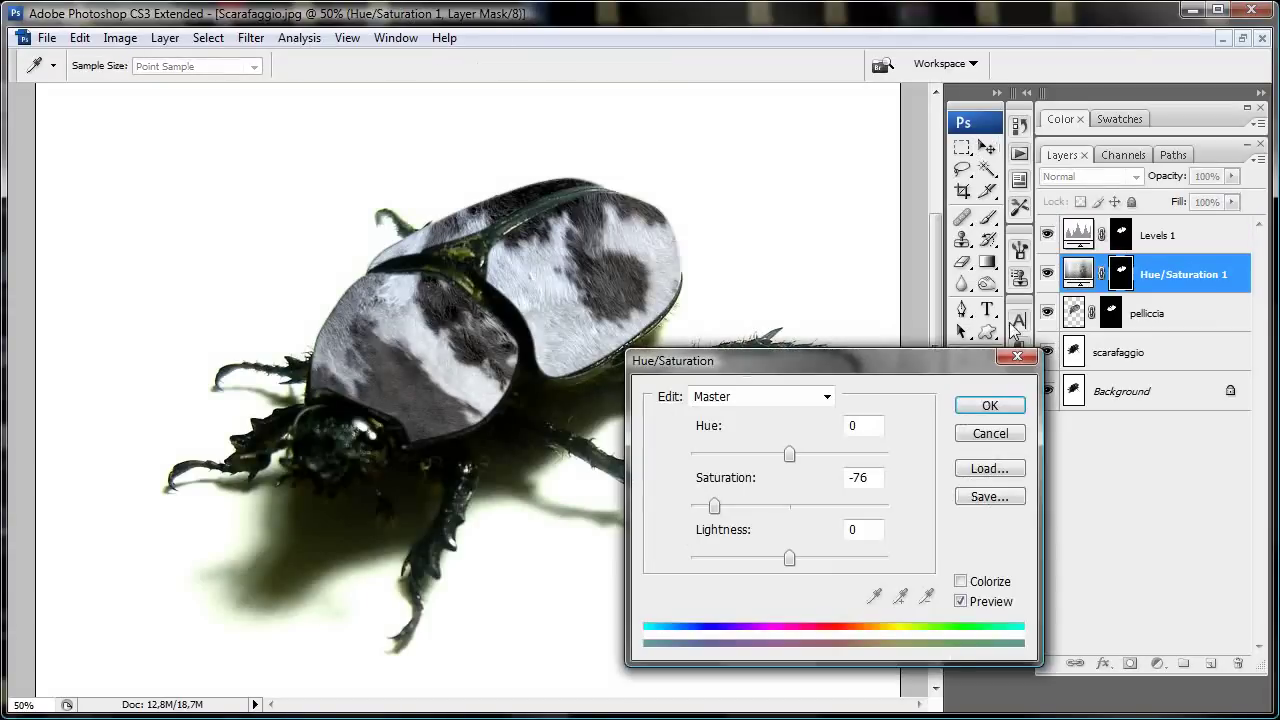
pyautogui.moveTo(714, 508); pyautogui.dragTo(740, 508)
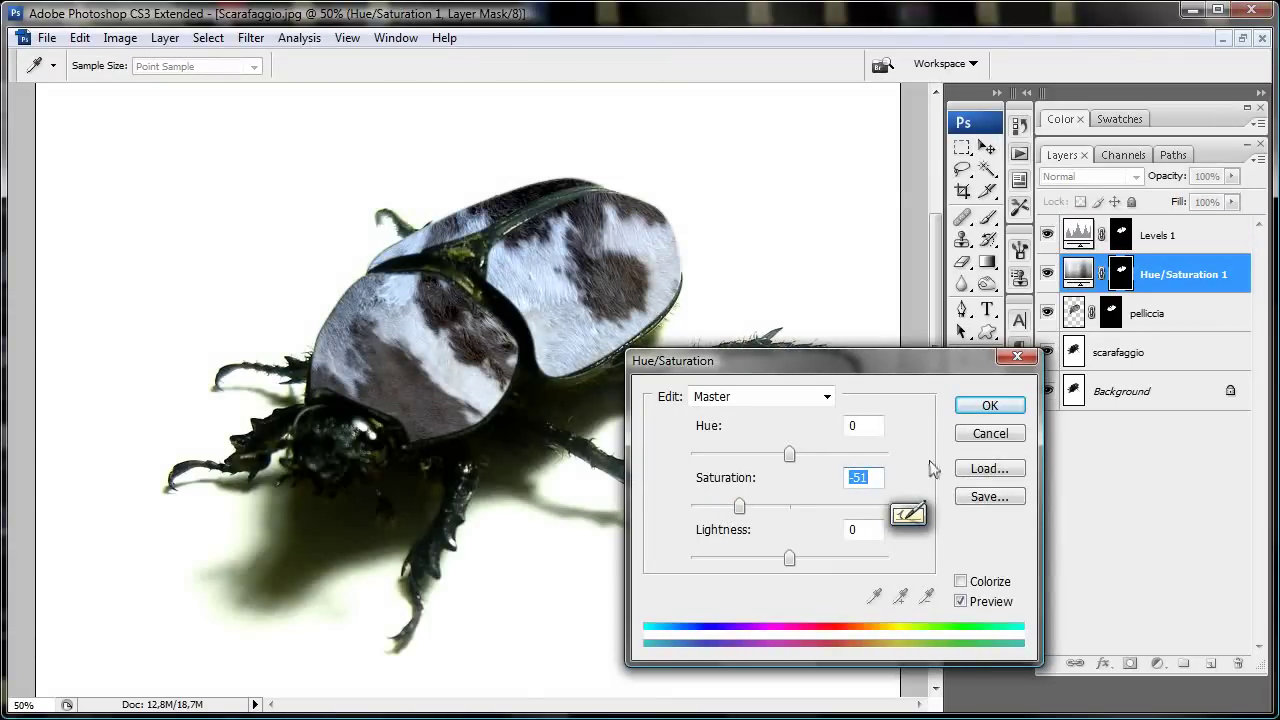
pyautogui.click(988, 406)
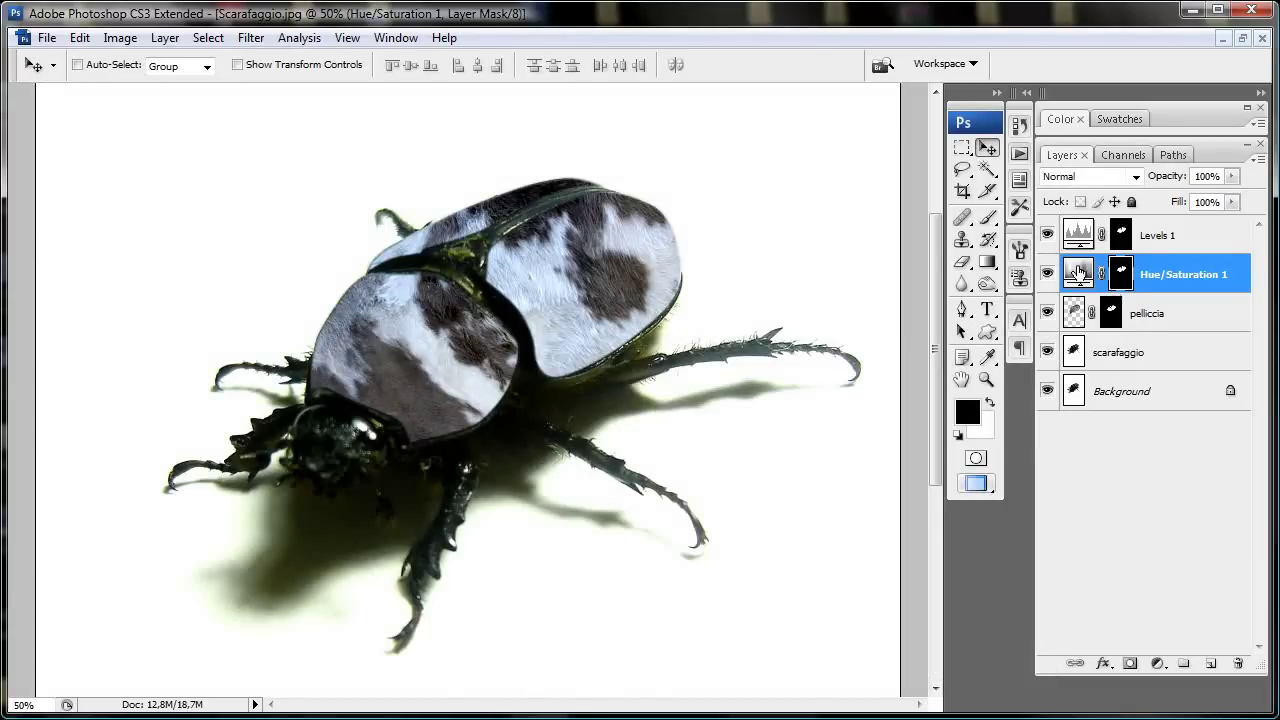
# Step: Retune Hue/Saturation 1 to Hue -46, Saturation -68, Lightness +1 for bluish-grey fur
pyautogui.doubleClick(1078, 272)
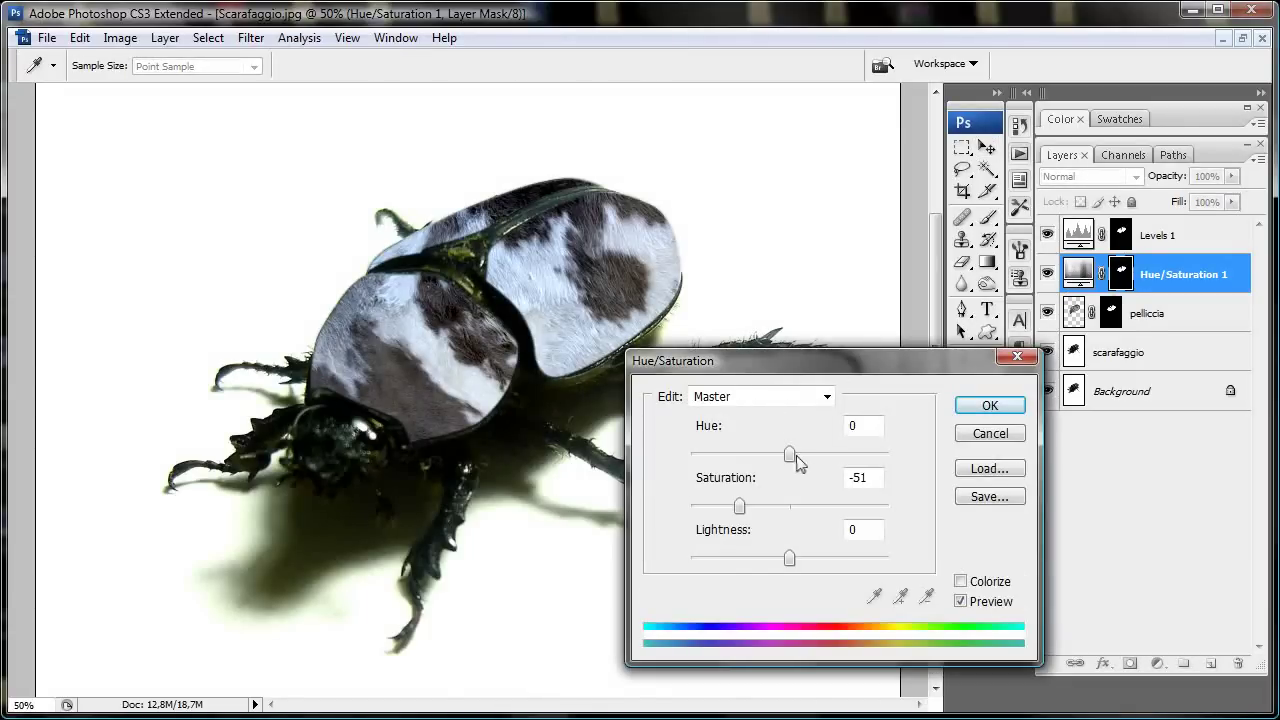
pyautogui.moveTo(790, 453); pyautogui.dragTo(766, 454)
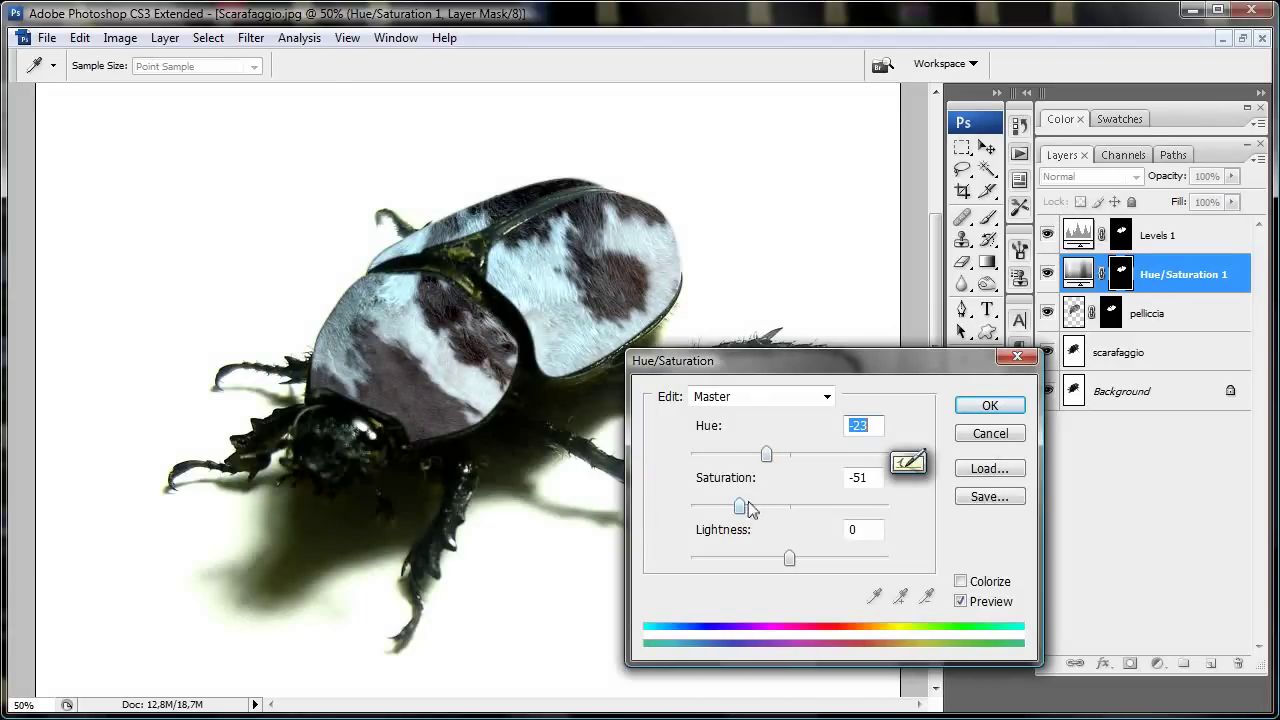
pyautogui.moveTo(789, 558); pyautogui.dragTo(776, 558)
pyautogui.moveTo(775, 455); pyautogui.dragTo(760, 454)
pyautogui.moveTo(777, 558); pyautogui.dragTo(789, 558)
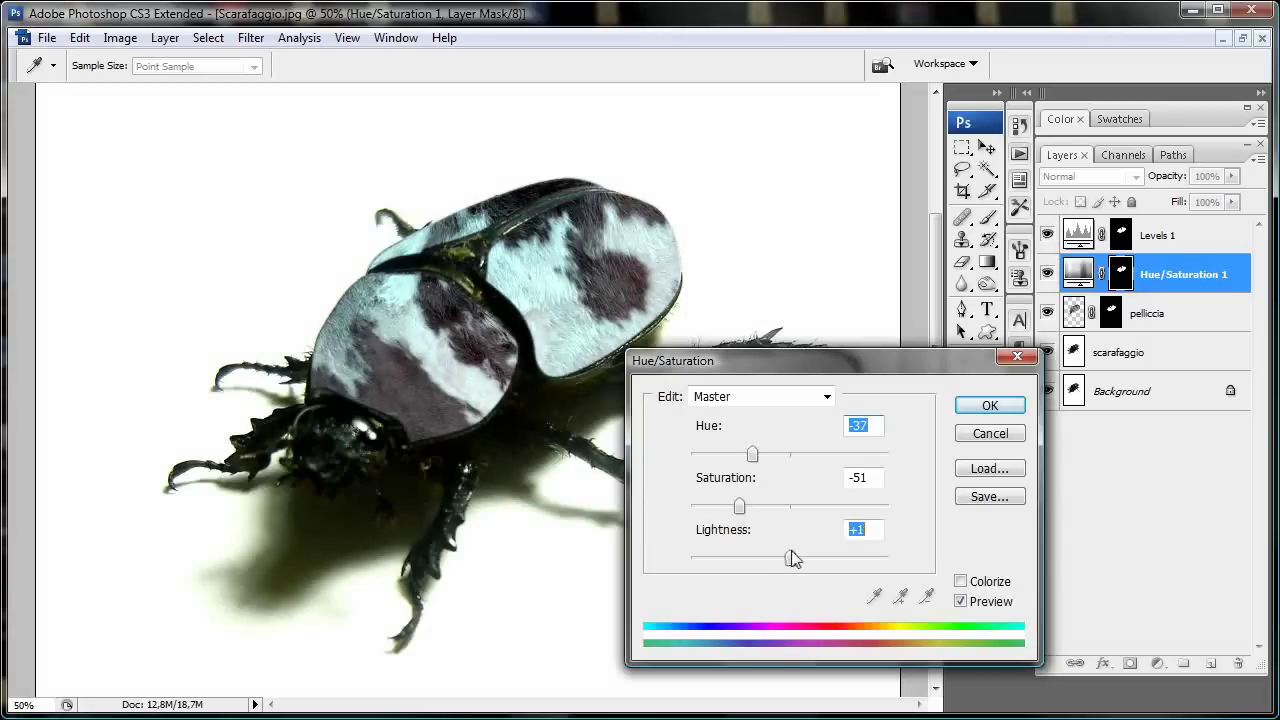
pyautogui.moveTo(752, 454); pyautogui.dragTo(772, 455)
pyautogui.moveTo(739, 506); pyautogui.dragTo(734, 506)
pyautogui.moveTo(771, 454); pyautogui.dragTo(751, 454)
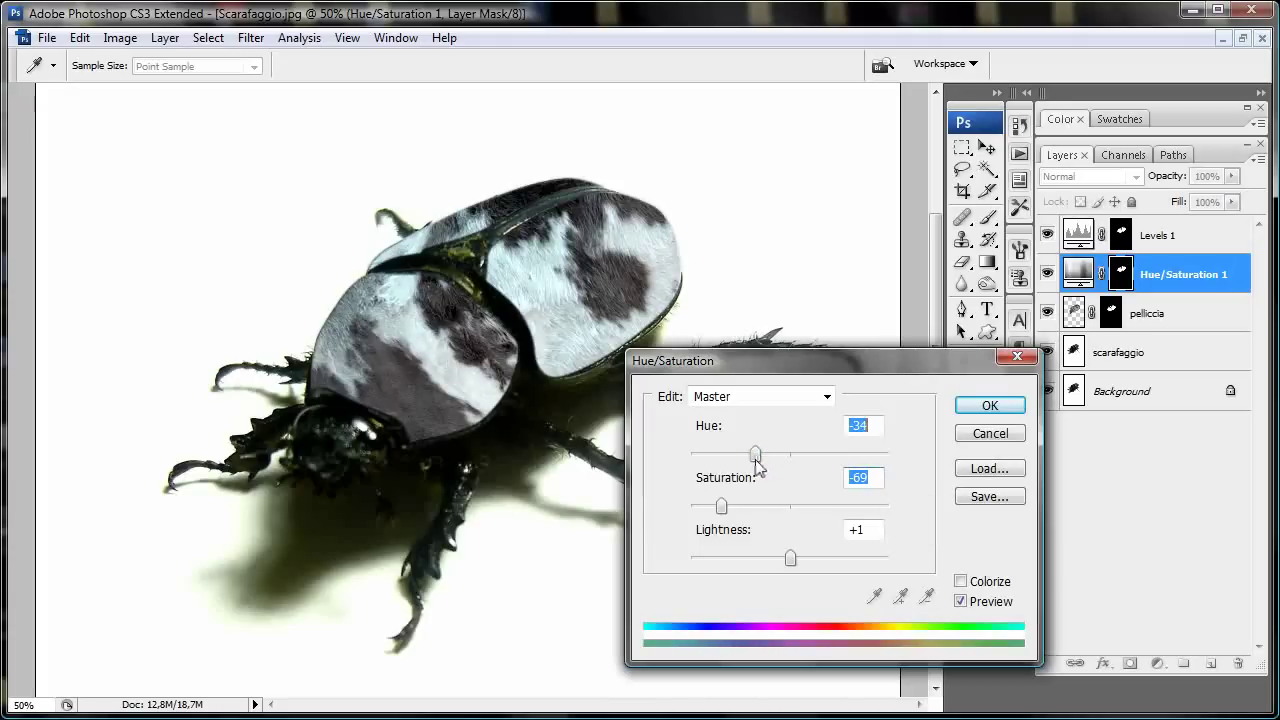
pyautogui.moveTo(721, 507); pyautogui.dragTo(720, 507)
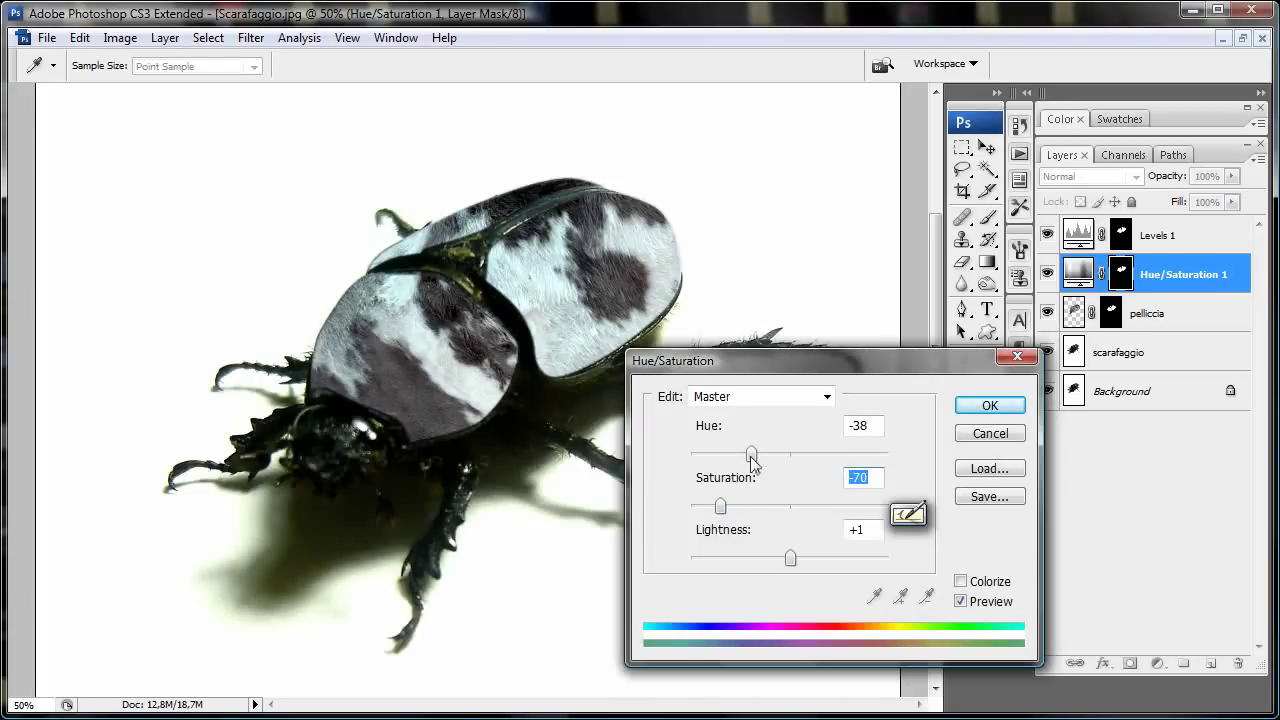
pyautogui.moveTo(751, 455); pyautogui.dragTo(744, 455)
pyautogui.moveTo(720, 507); pyautogui.dragTo(717, 507)
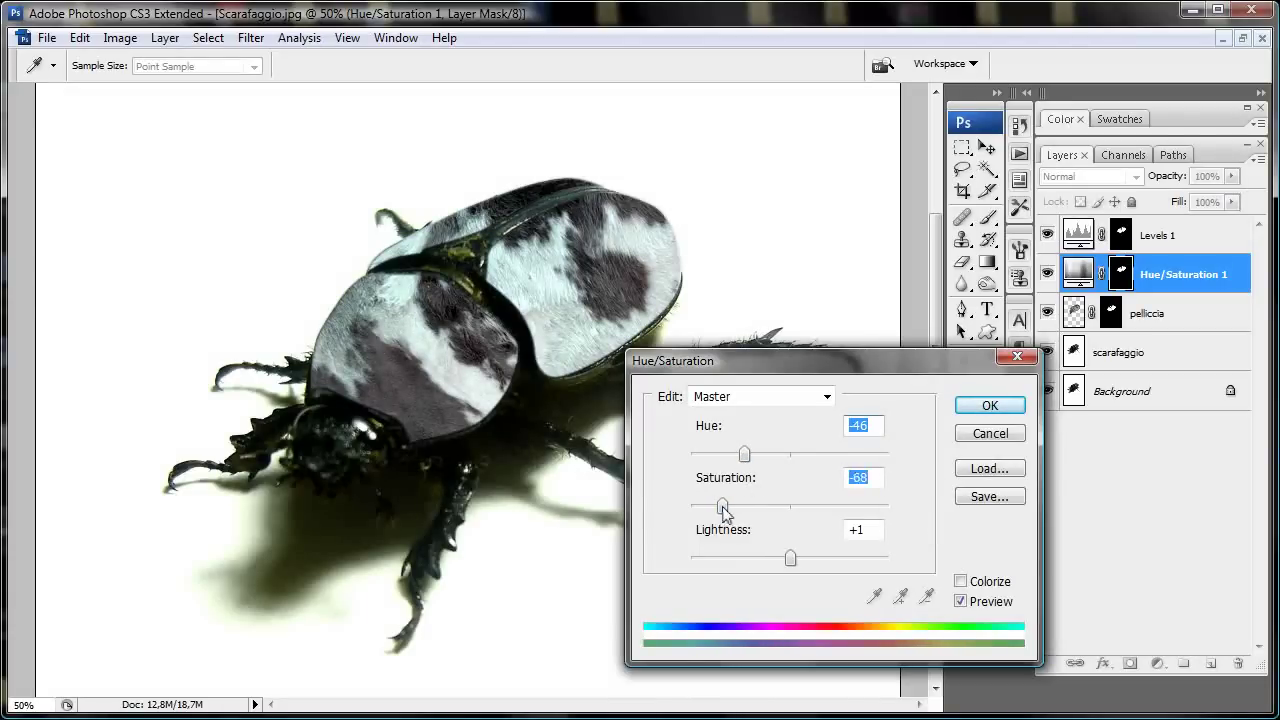
pyautogui.click(989, 405)
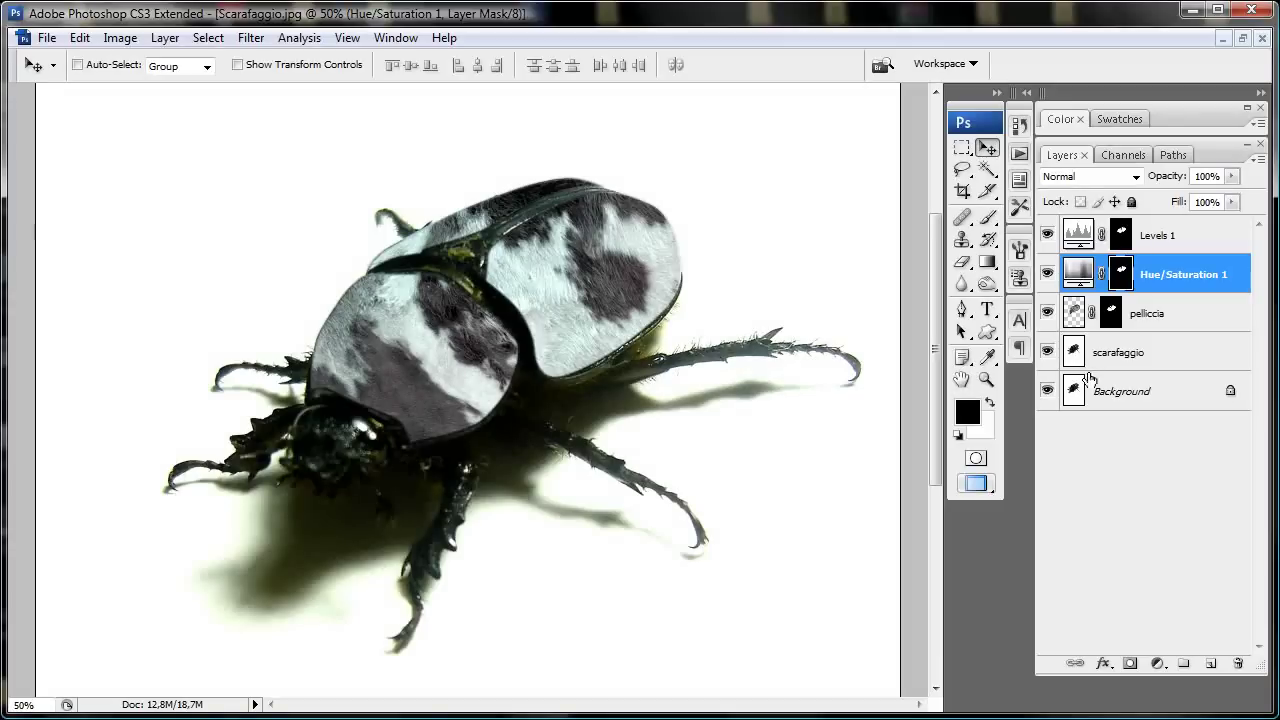
pyautogui.click(1075, 316)
# Step: Apply Filter > Sharpen > Smart Sharpen to the pelliccia fur with Amount 32, Radius 36,5 pixels
pyautogui.click(299, 37)
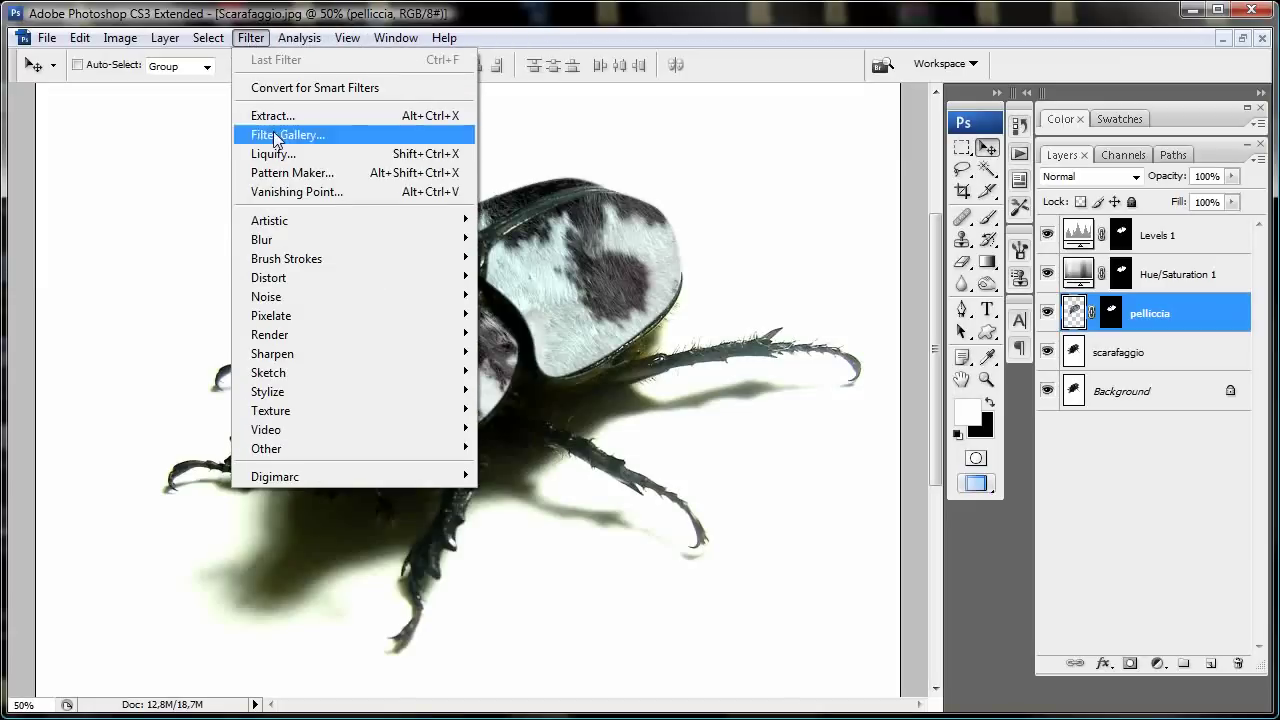
pyautogui.moveTo(251, 37)
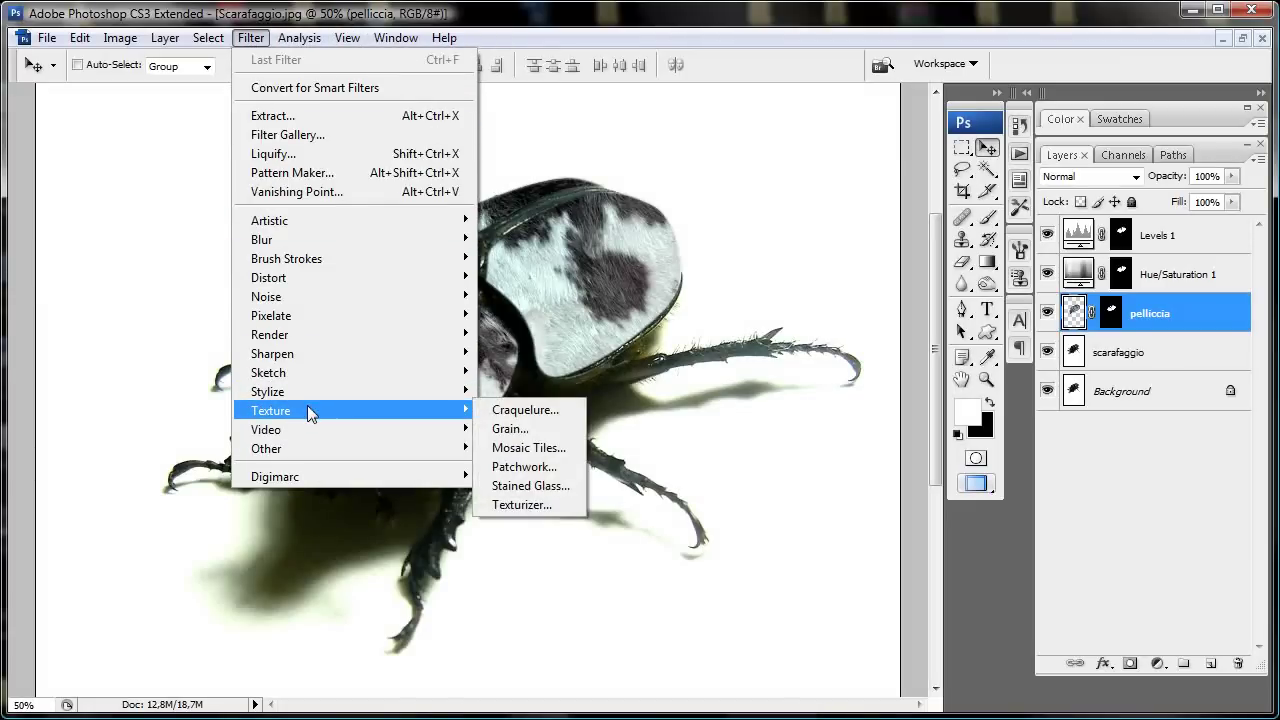
pyautogui.moveTo(272, 353)
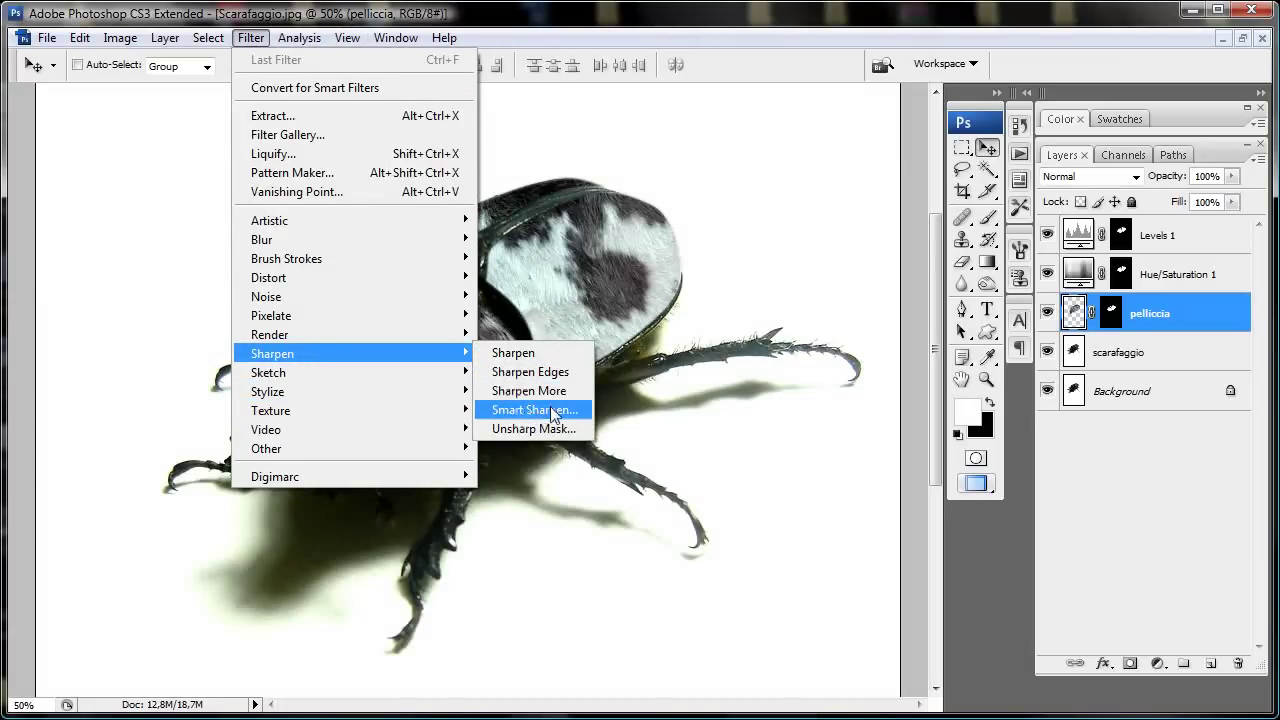
pyautogui.click(555, 409)
pyautogui.moveTo(893, 193); pyautogui.dragTo(1098, 111)
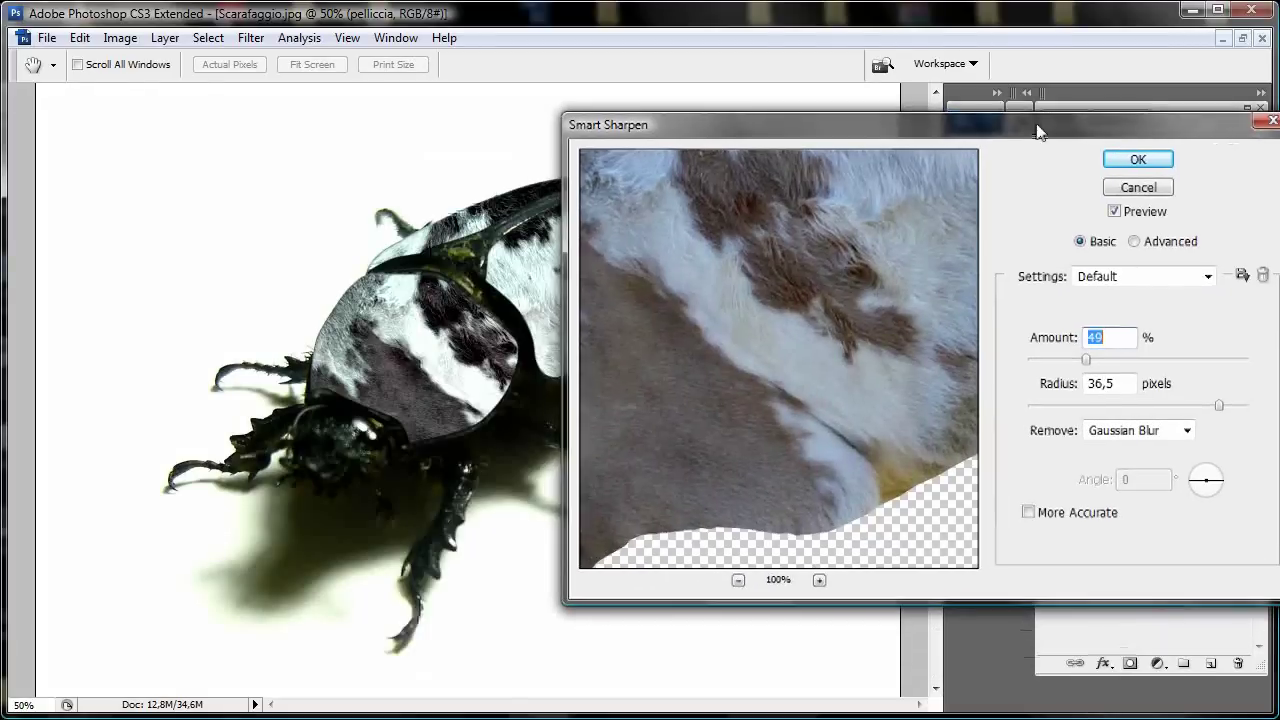
pyautogui.moveTo(1140, 338); pyautogui.dragTo(1126, 338)
pyautogui.click(1197, 140)
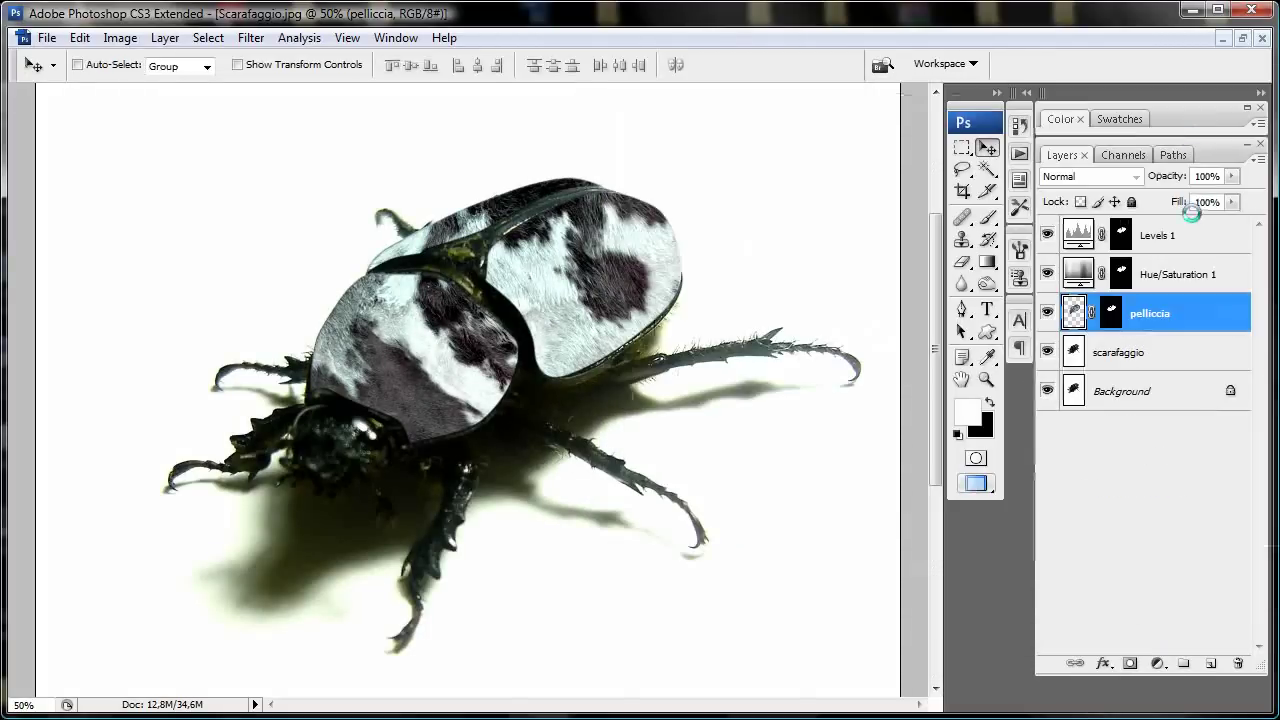